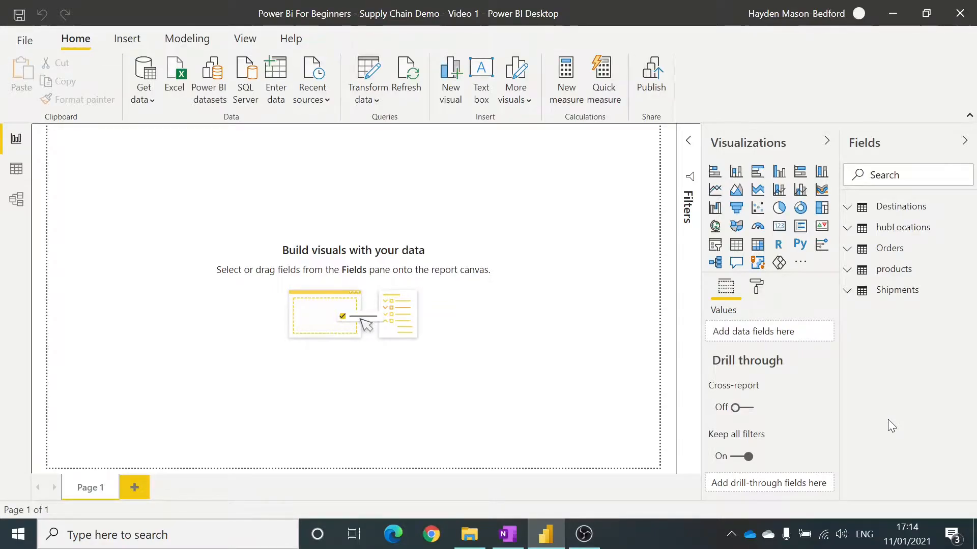
Open the Power Query Editor and collapse the two Transform File query groups
{"action": "left_click", "coordinate": [365, 84]}
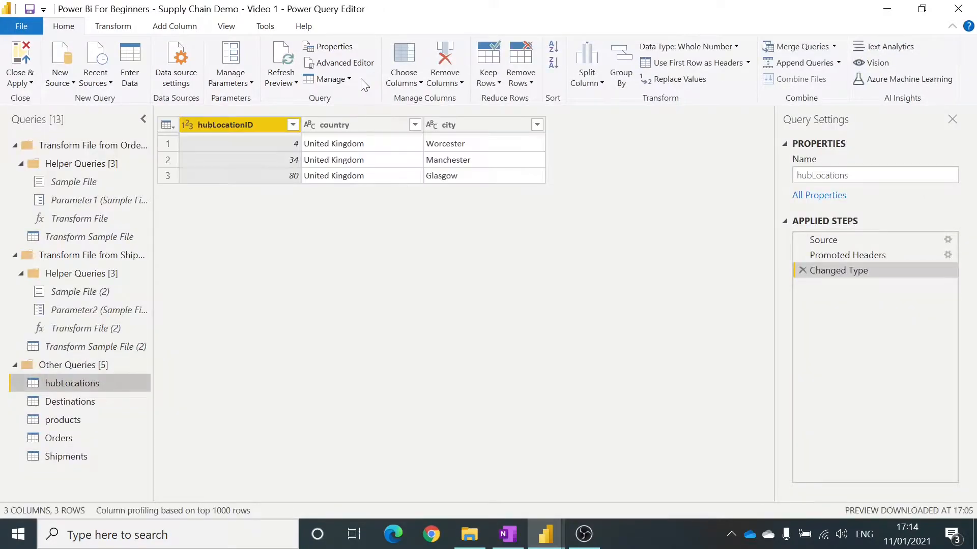
{"action": "left_click", "coordinate": [14, 145]}
{"action": "left_click", "coordinate": [15, 163]}
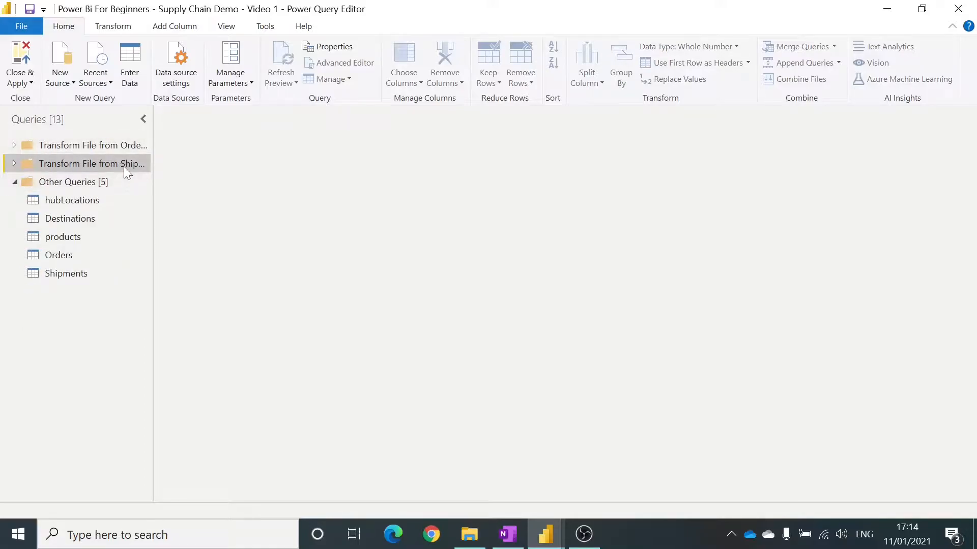
Examine the columns of the Shipments query, from the shipment ID and locations through the dates, costs and volume
{"action": "left_click", "coordinate": [83, 274]}
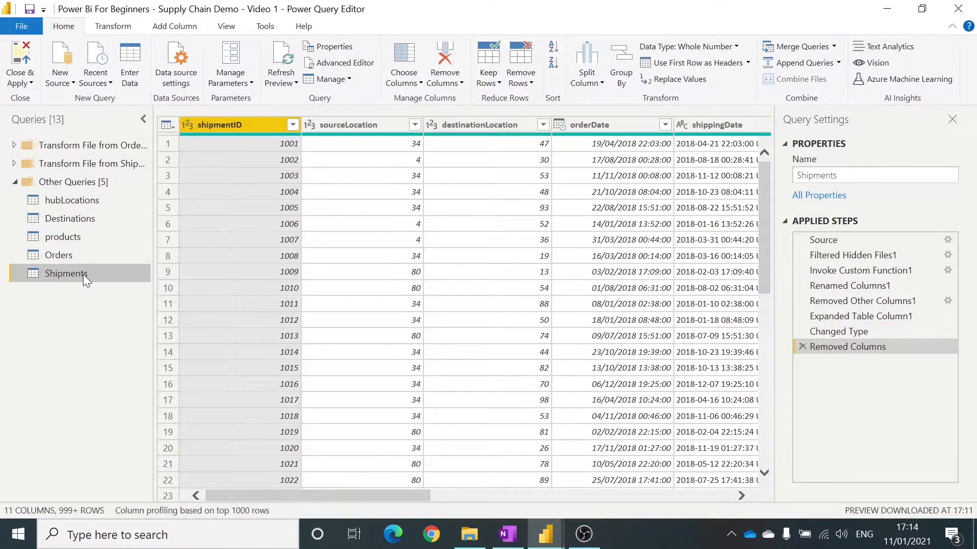
{"action": "left_click_drag", "start_coordinate": [315, 497], "coordinate": [322, 497]}
{"action": "left_click_drag", "start_coordinate": [418, 496], "coordinate": [530, 496]}
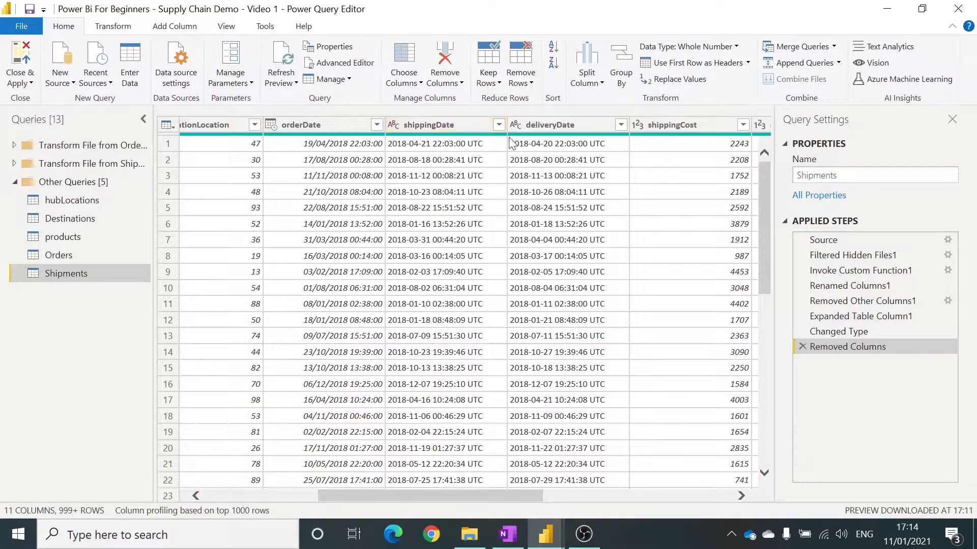
{"action": "left_click_drag", "start_coordinate": [504, 496], "coordinate": [626, 496]}
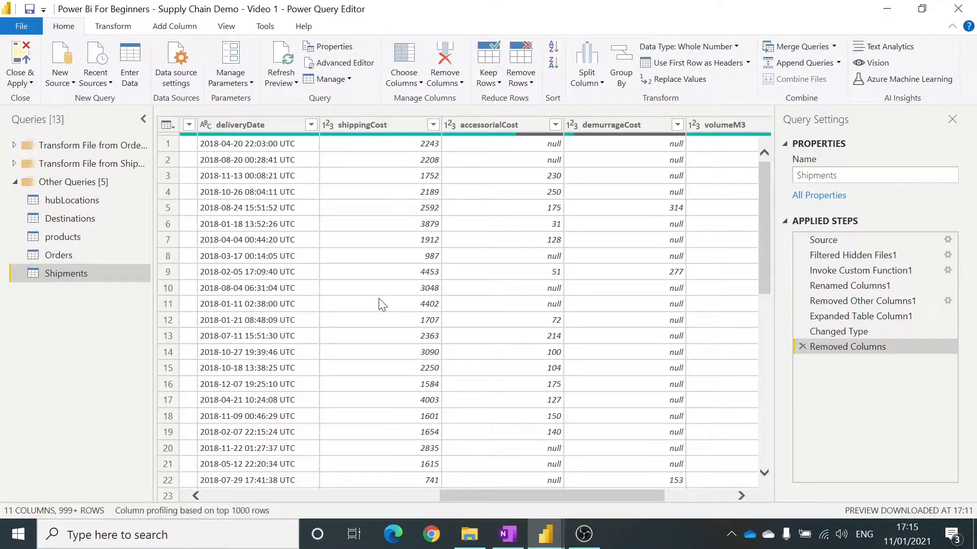
{"action": "left_click_drag", "start_coordinate": [463, 492], "coordinate": [231, 490]}
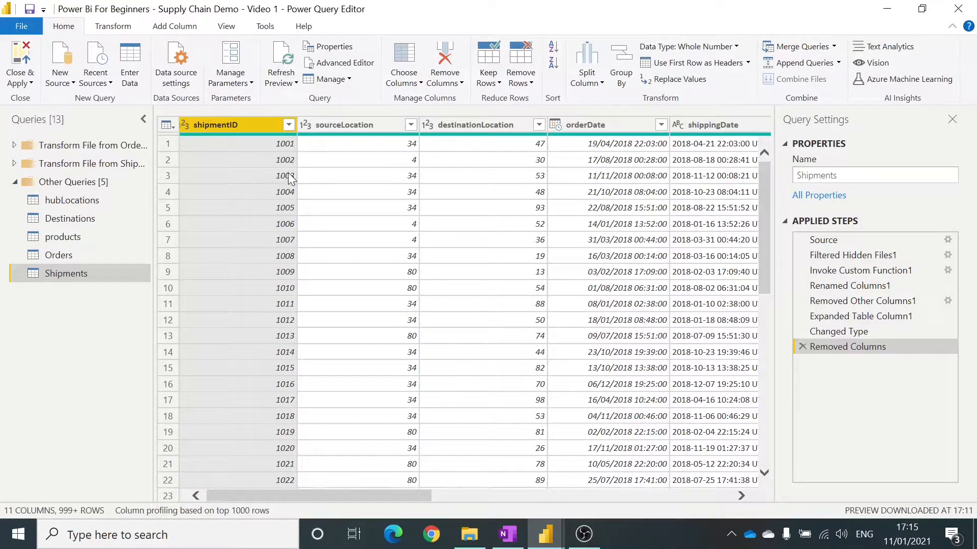
{"action": "left_click_drag", "start_coordinate": [358, 491], "coordinate": [594, 514]}
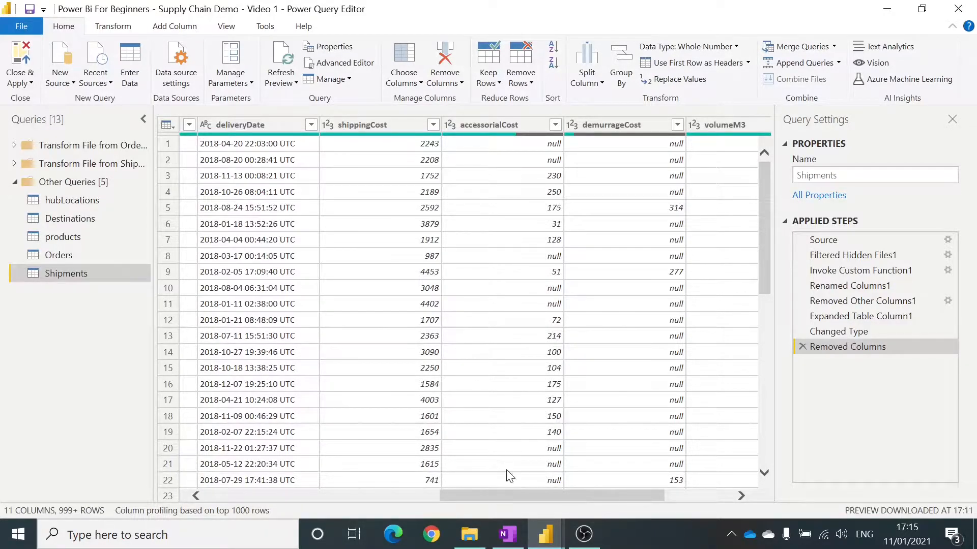
{"action": "left_click_drag", "start_coordinate": [501, 496], "coordinate": [218, 480]}
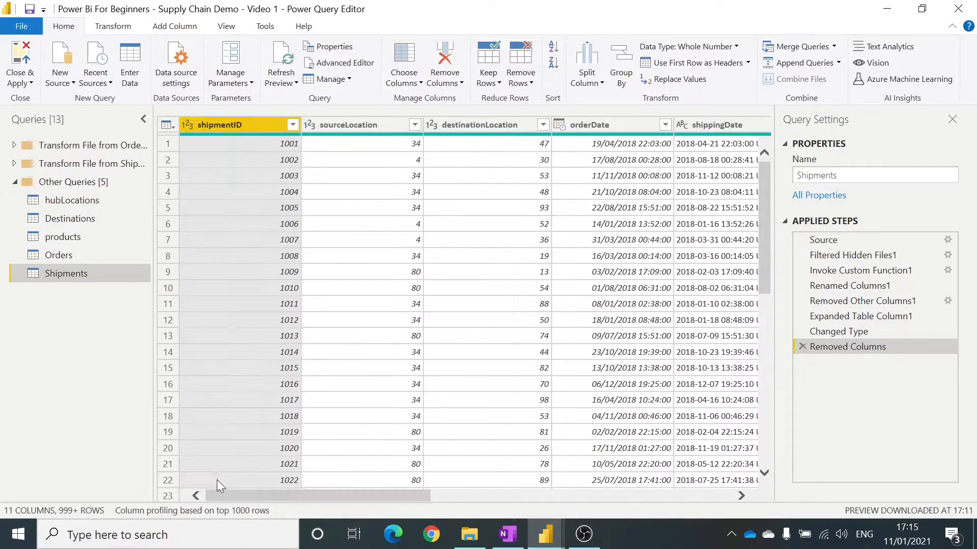
Create a reference query from Shipments and inspect its source formula in the Advanced Editor
{"action": "right_click", "coordinate": [89, 276]}
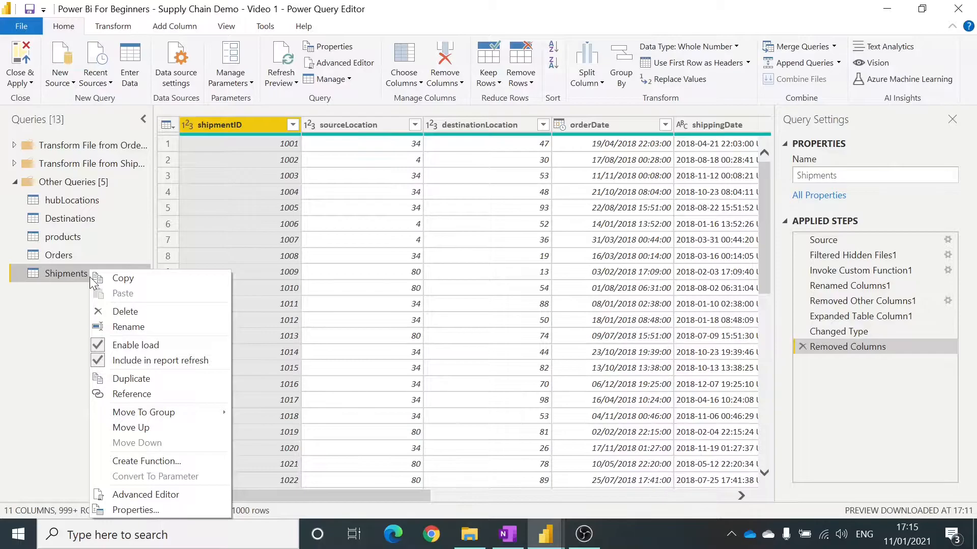
{"action": "left_click", "coordinate": [117, 394]}
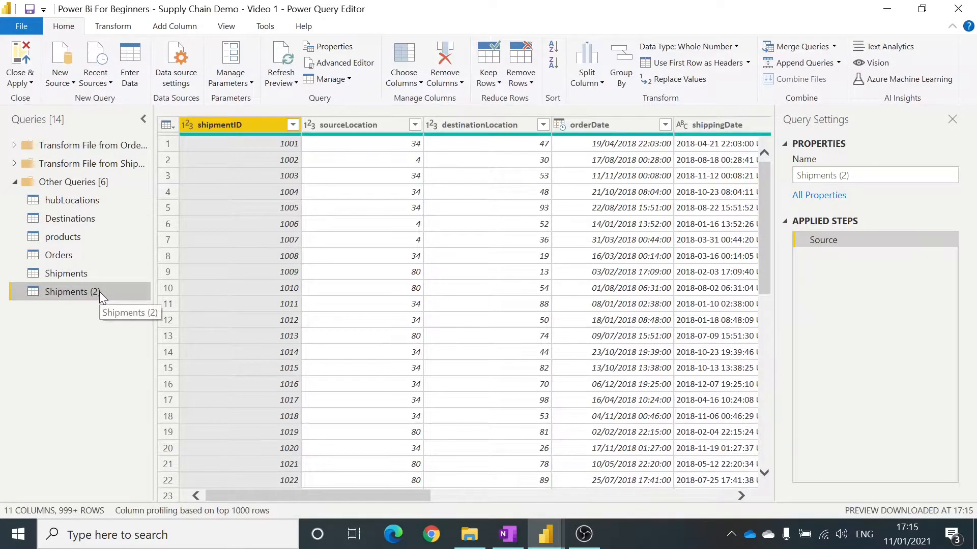
{"action": "left_click", "coordinate": [336, 62]}
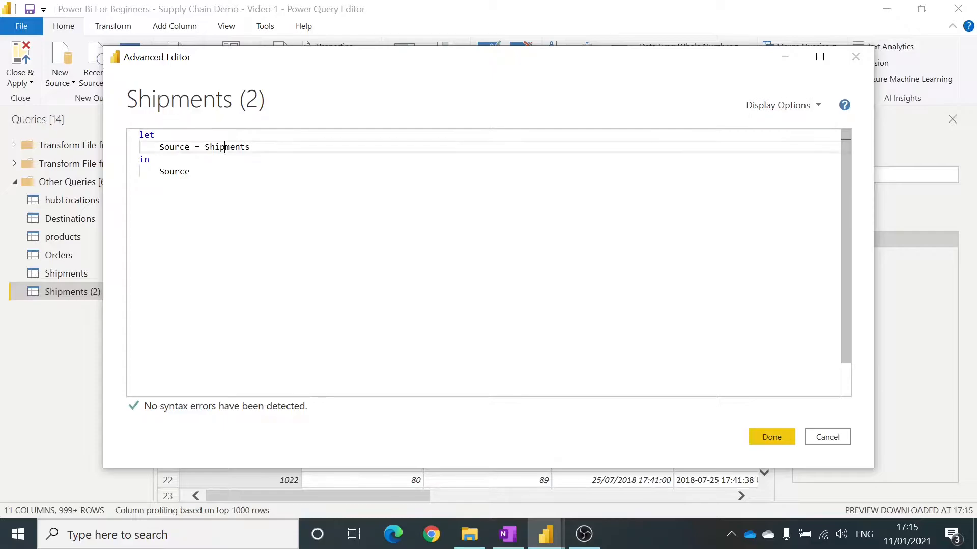
{"action": "double_click", "coordinate": [223, 147]}
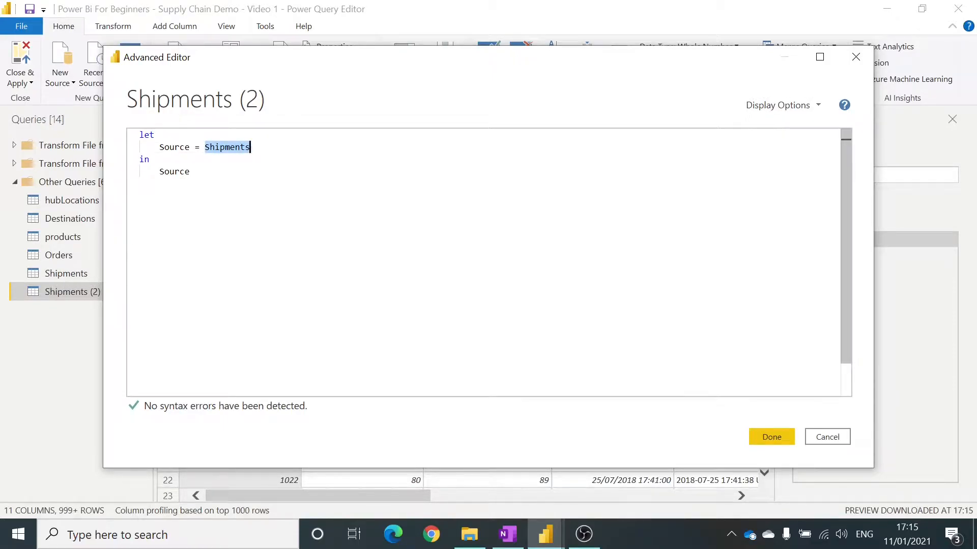
{"action": "left_click", "coordinate": [817, 437]}
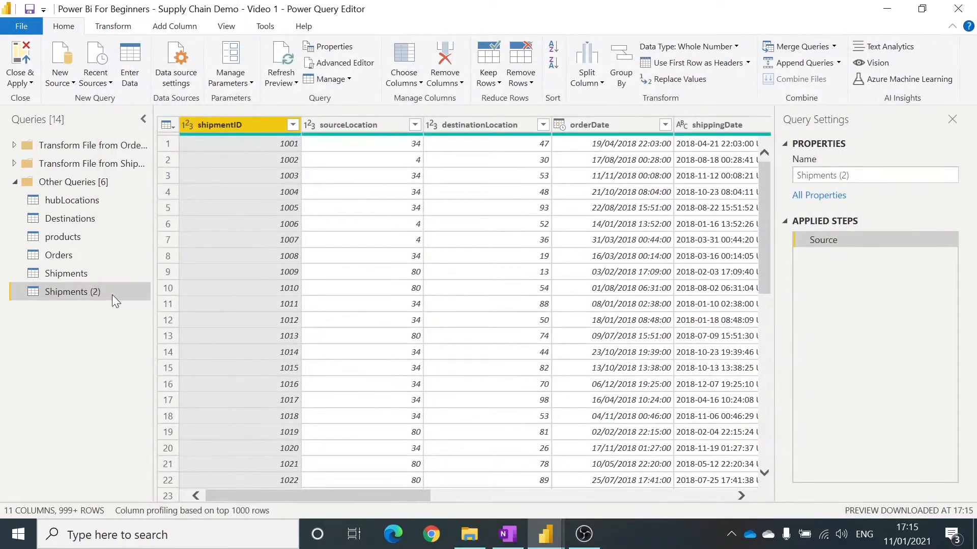
Rename the original Shipments query to ShipmentsPrimary
{"action": "left_click", "coordinate": [75, 274]}
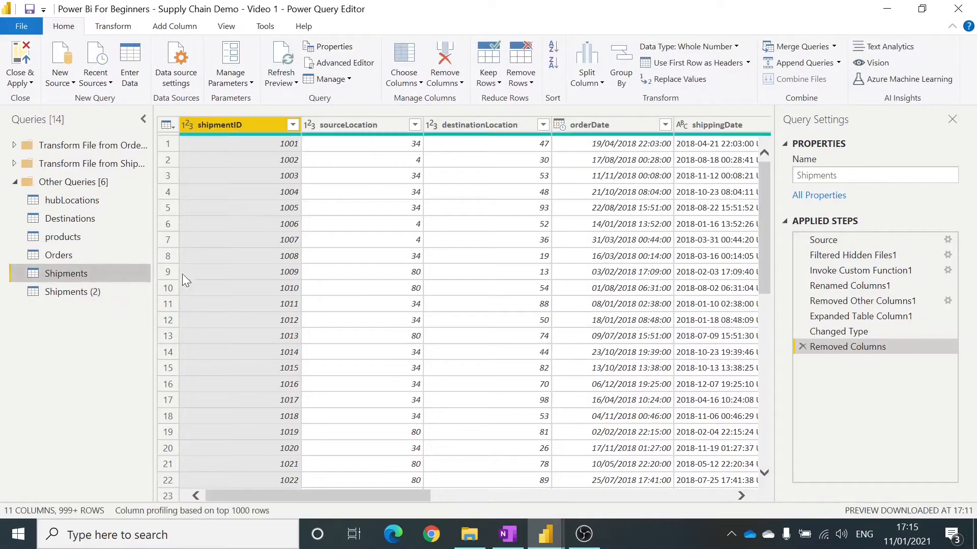
{"action": "left_click", "coordinate": [837, 175]}
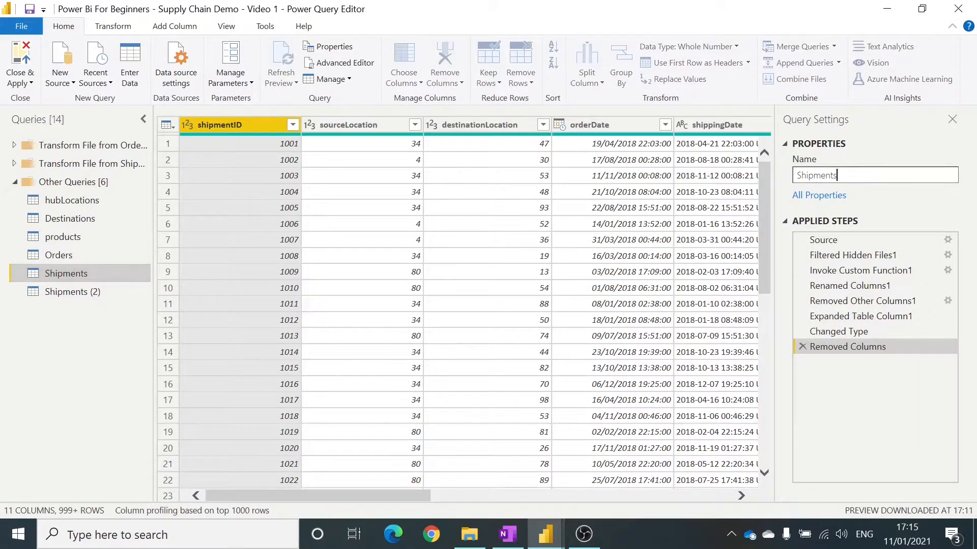
{"action": "type", "text": "Primary"}
{"action": "key", "text": "Return"}
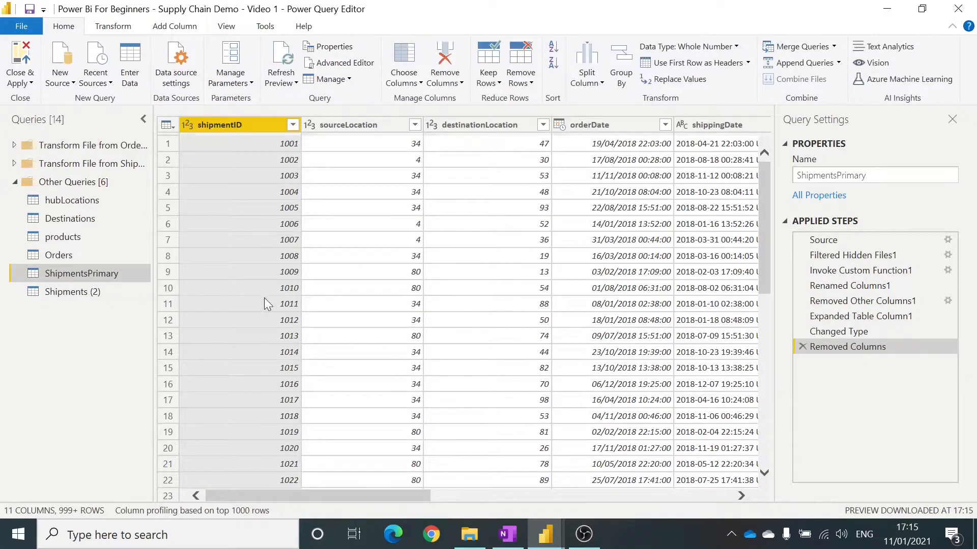
Check the Shipments (2) source formula in the Advanced Editor and compare that query with ShipmentsPrimary
{"action": "left_click", "coordinate": [101, 293]}
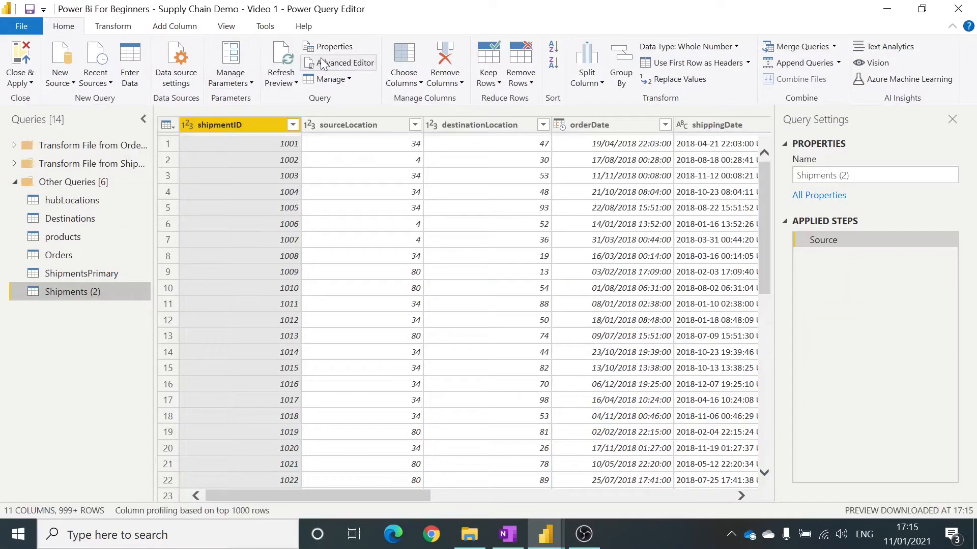
{"action": "left_click", "coordinate": [321, 62]}
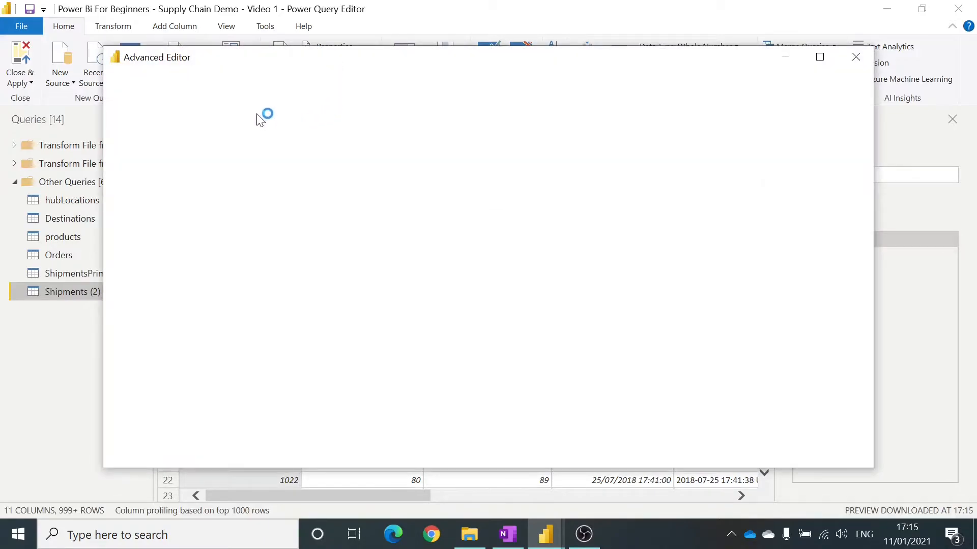
{"action": "left_click_drag", "start_coordinate": [285, 147], "coordinate": [209, 147]}
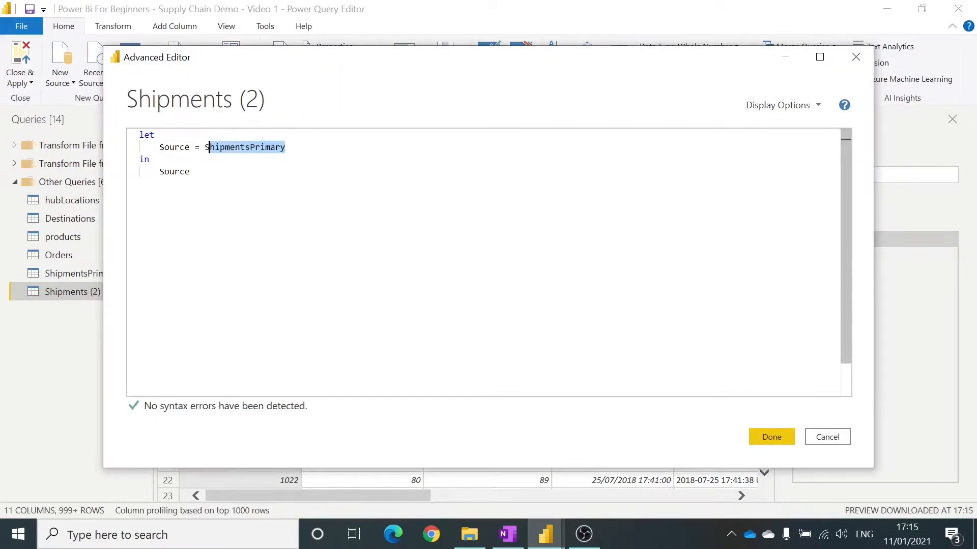
{"action": "left_click", "coordinate": [840, 437]}
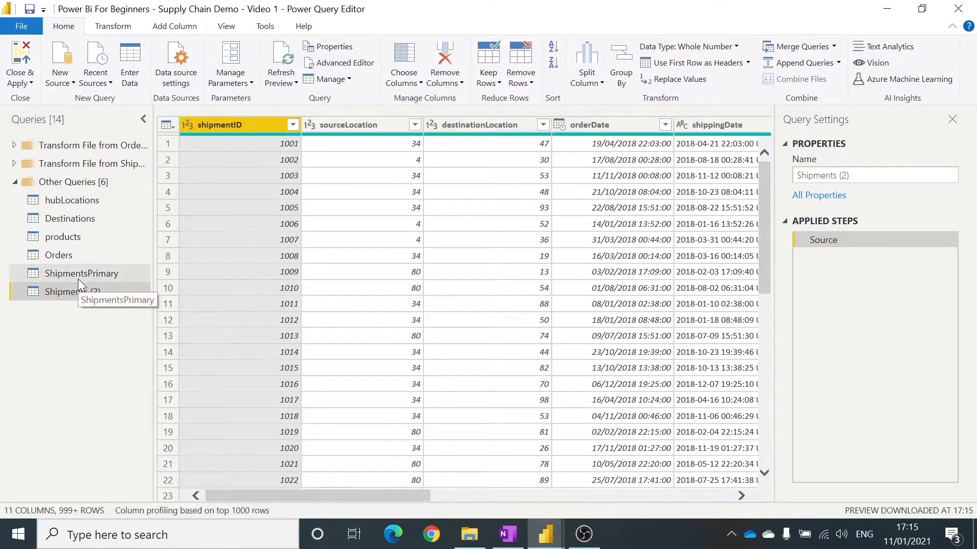
{"action": "left_click", "coordinate": [78, 275]}
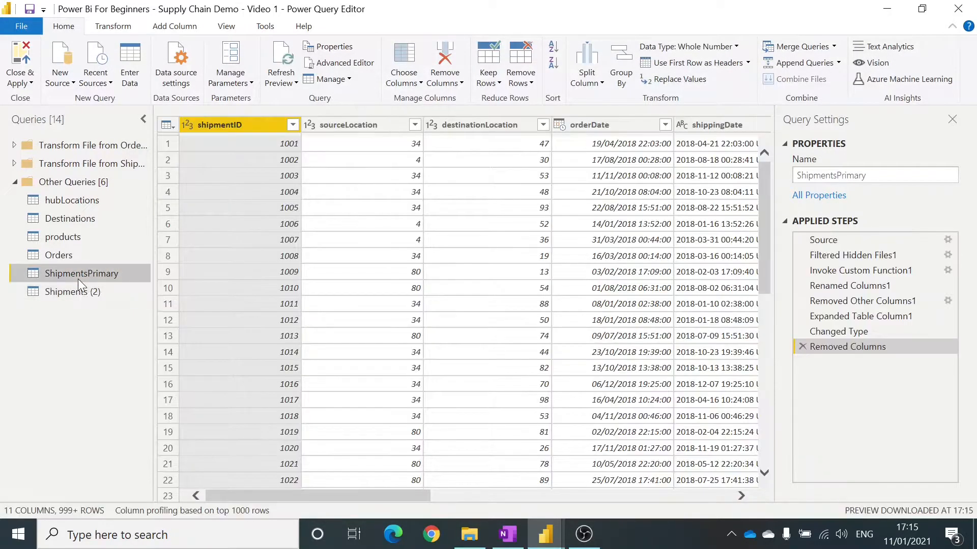
{"action": "left_click_drag", "start_coordinate": [405, 496], "coordinate": [466, 501]}
{"action": "left_click", "coordinate": [109, 292]}
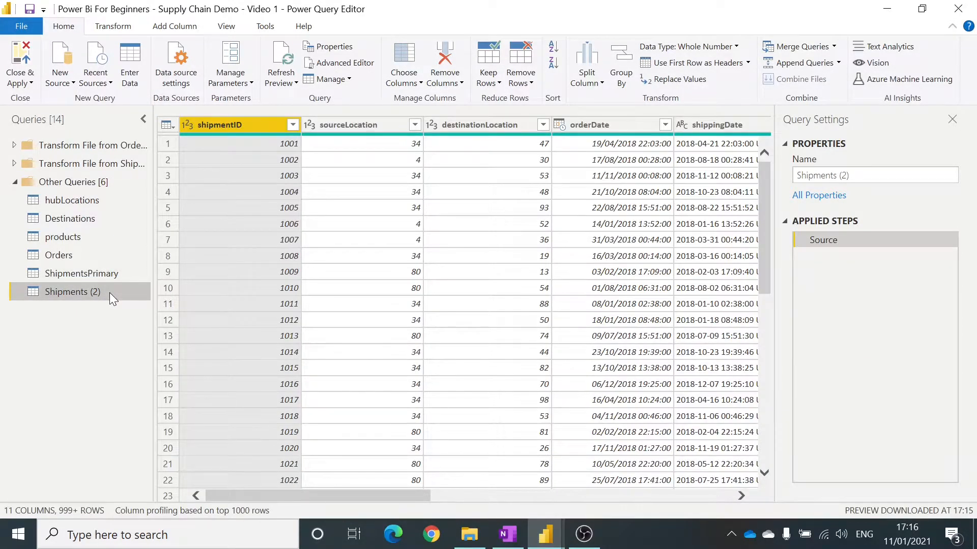
Disable loading of the ShipmentsPrimary query into the report, accepting the possible data loss
{"action": "left_click", "coordinate": [113, 275]}
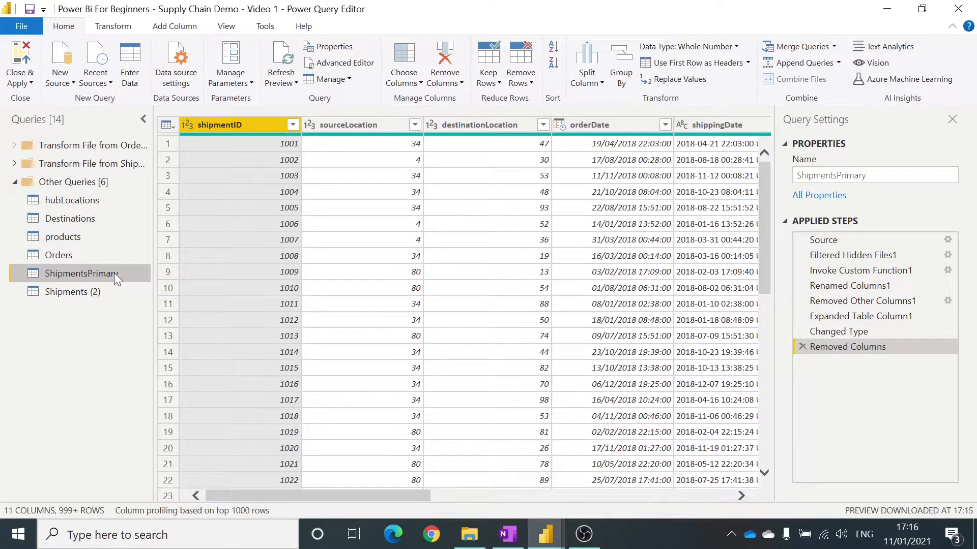
{"action": "right_click", "coordinate": [114, 272]}
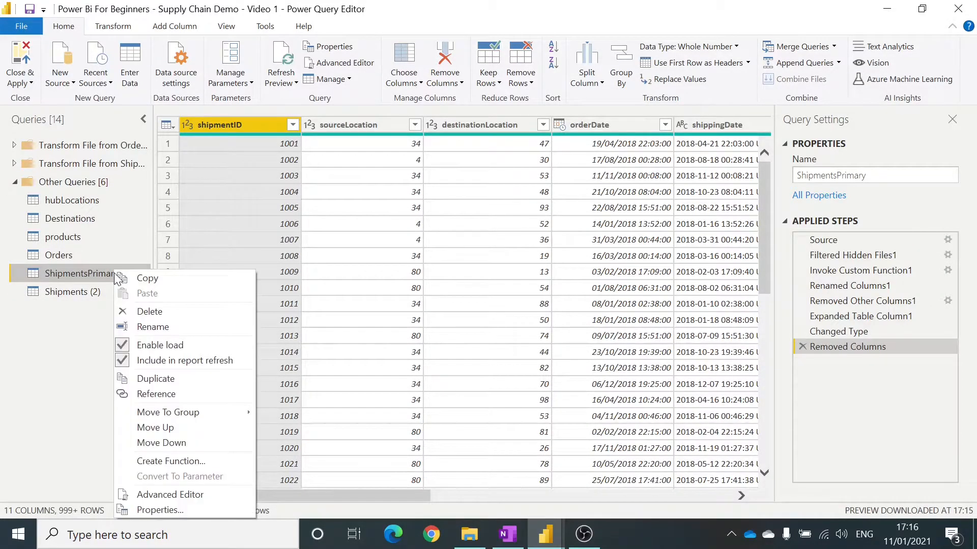
{"action": "left_click", "coordinate": [202, 347]}
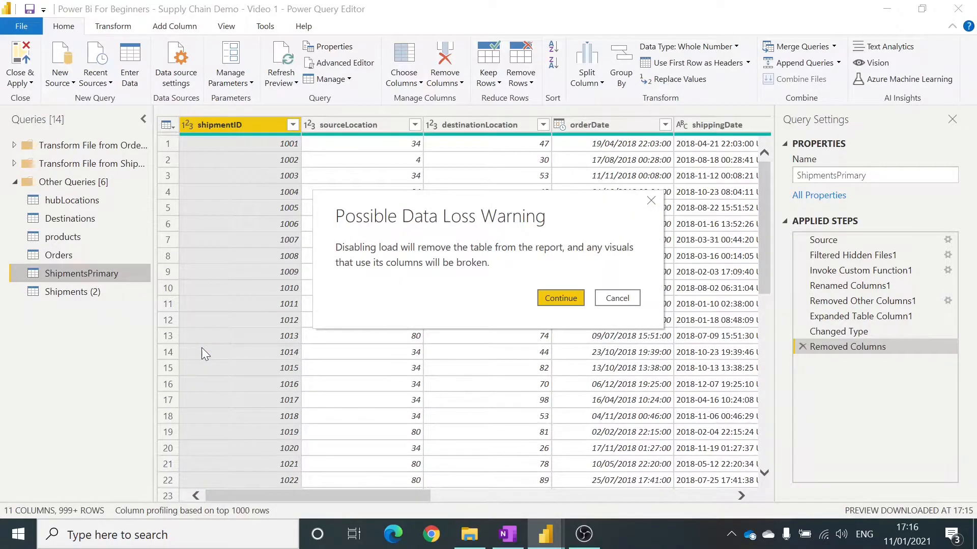
{"action": "left_click", "coordinate": [568, 299]}
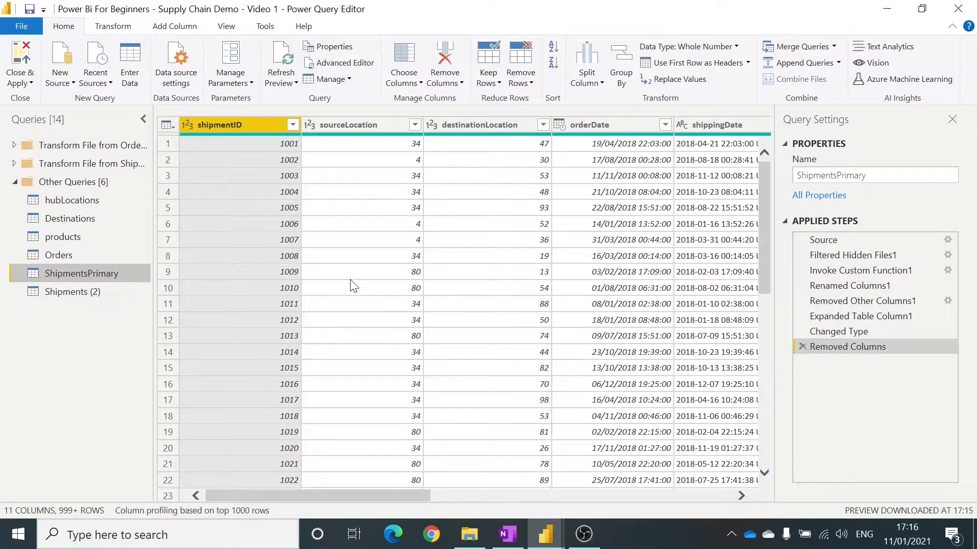
Rename the Shipments (2) query to Shipments
{"action": "left_click", "coordinate": [76, 291]}
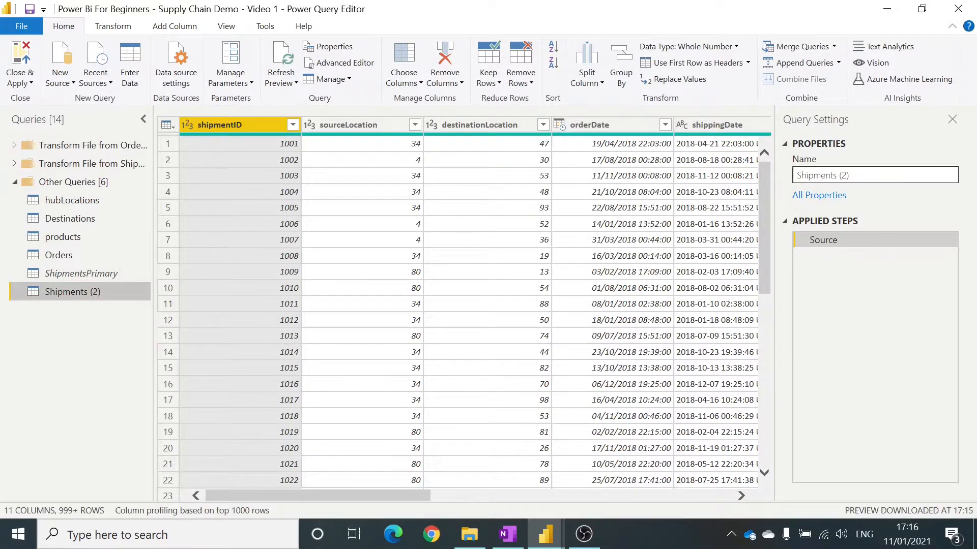
{"action": "left_click", "coordinate": [854, 175]}
{"action": "key", "text": "BackSpace"}
{"action": "key", "text": "BackSpace"}
{"action": "key", "text": "BackSpace"}
{"action": "key", "text": "BackSpace"}
{"action": "key", "text": "Return"}
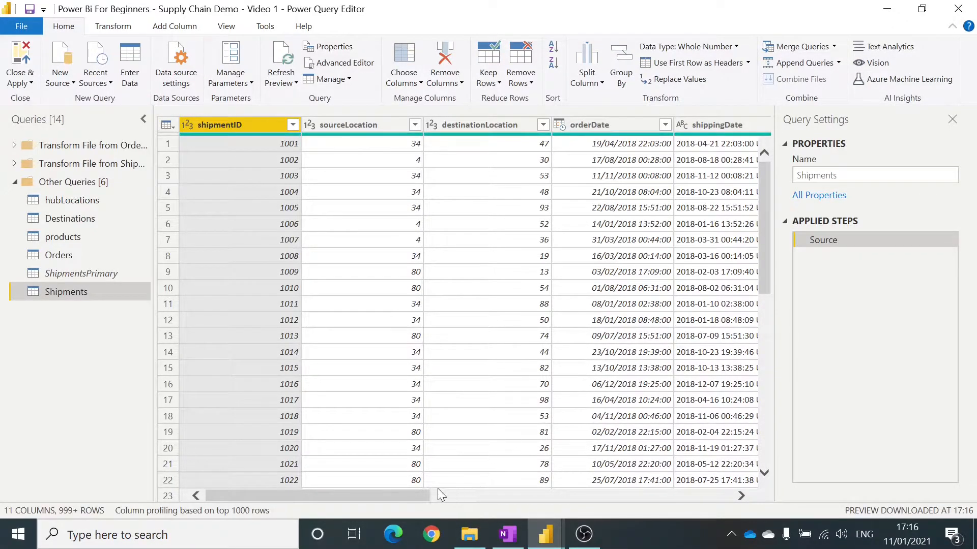
Remove the shippingCost, accessorialCost and demurrageCost columns from the Shipments query
{"action": "left_click_drag", "start_coordinate": [420, 492], "coordinate": [668, 518]}
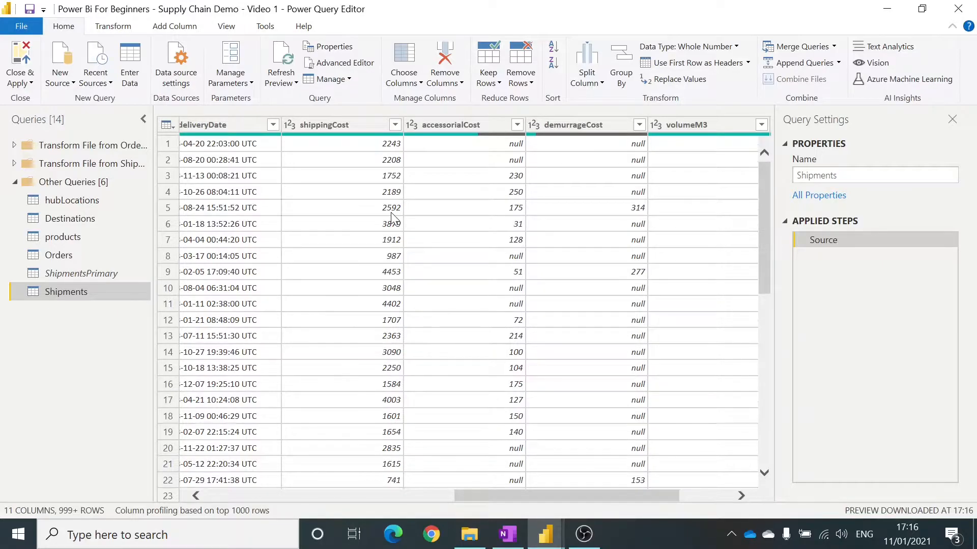
{"action": "left_click", "coordinate": [368, 127]}
{"action": "left_click", "coordinate": [590, 126], "text": "shift"}
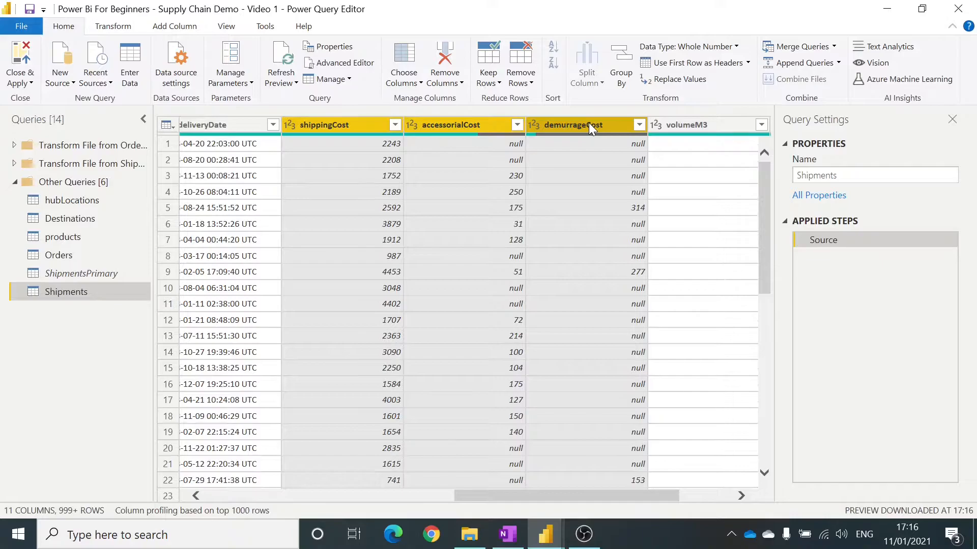
{"action": "key", "text": "Delete"}
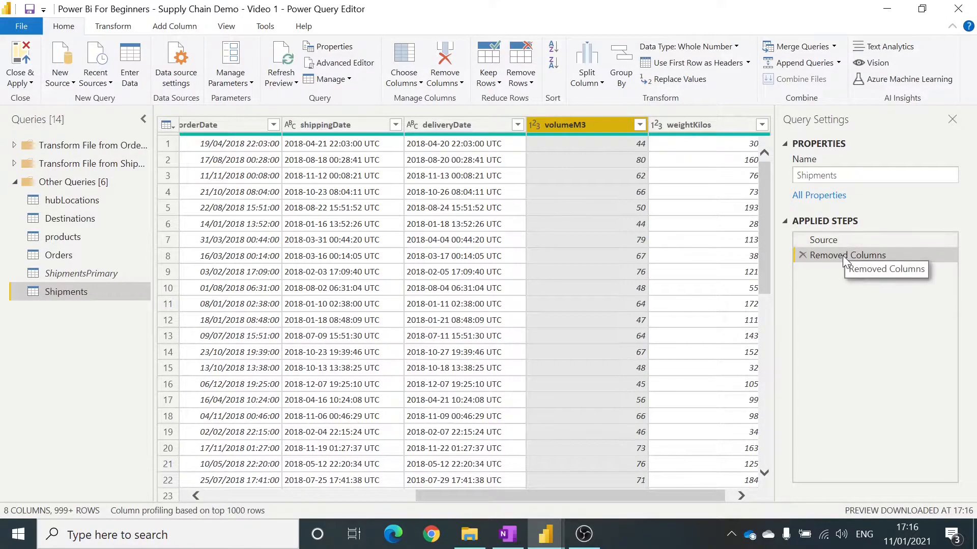
{"action": "left_click_drag", "start_coordinate": [441, 494], "coordinate": [188, 495]}
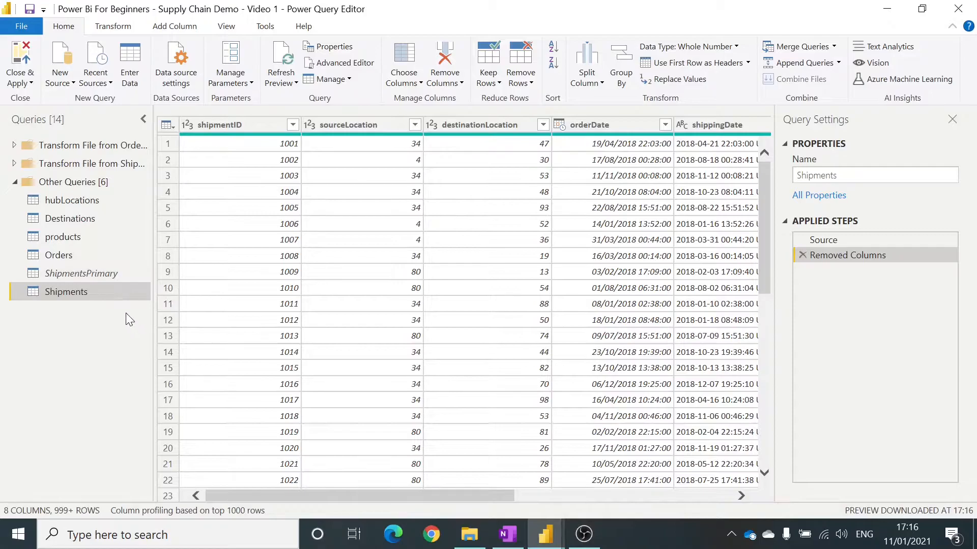
Create a new query that references ShipmentsPrimary and name it Shipments Cost
{"action": "right_click", "coordinate": [109, 275]}
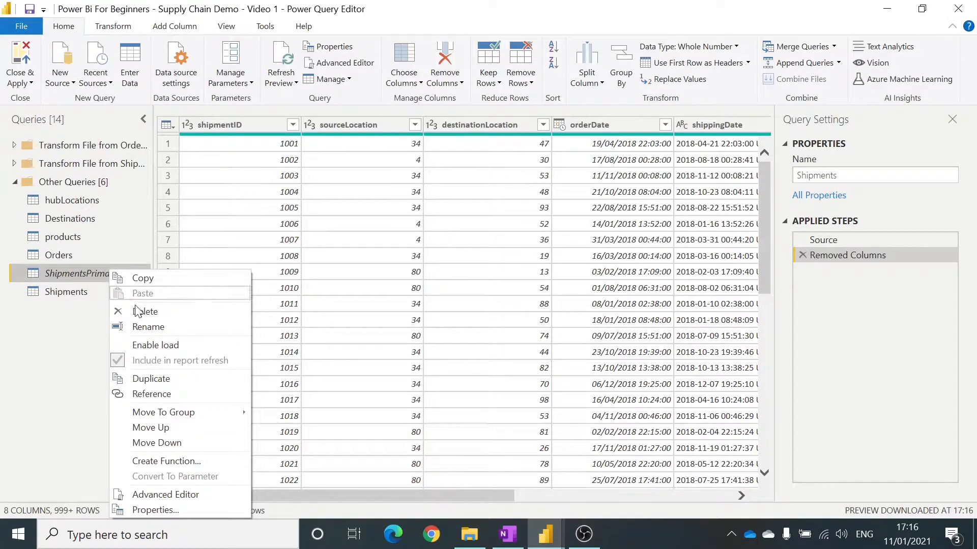
{"action": "left_click", "coordinate": [163, 392]}
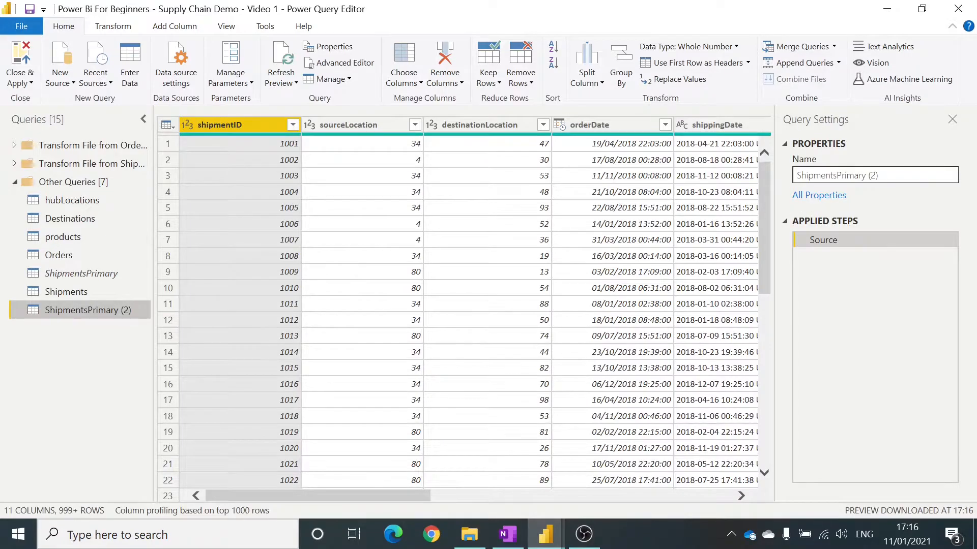
{"action": "left_click", "coordinate": [865, 175]}
{"action": "type", "text": "Sh"}
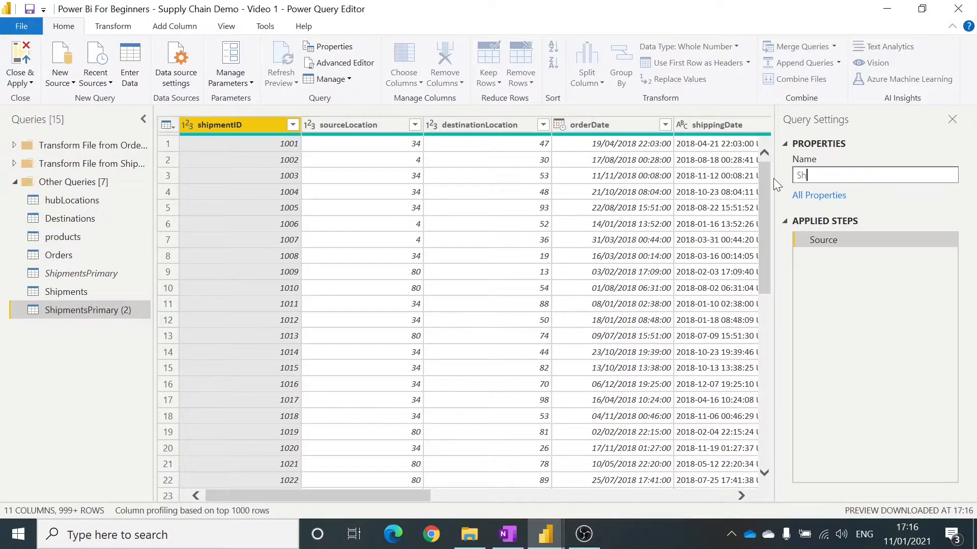
{"action": "type", "text": "ipments Cost"}
{"action": "key", "text": "Return"}
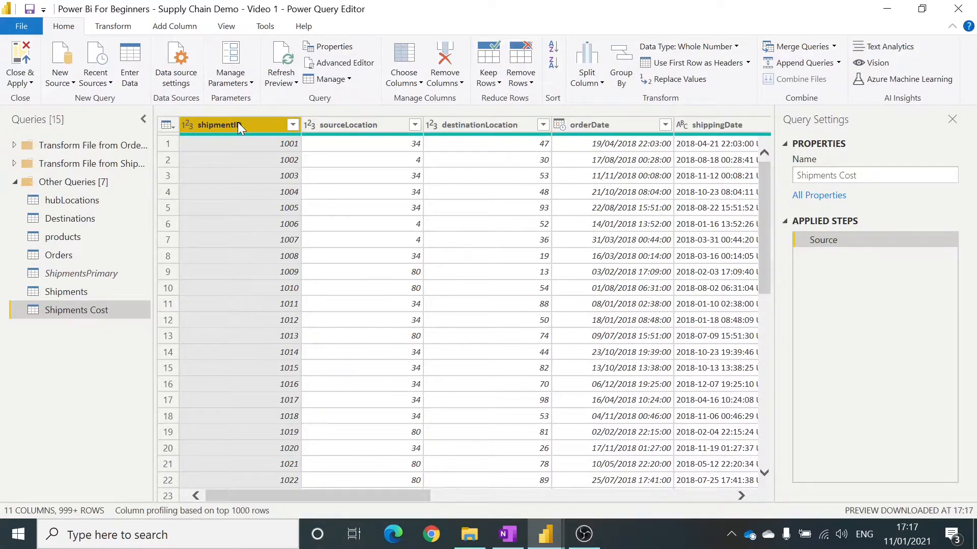
Remove all columns from the Shipments Cost query except demurrageCost, accessorialCost, shippingCost and shipmentID
{"action": "left_click", "coordinate": [97, 290]}
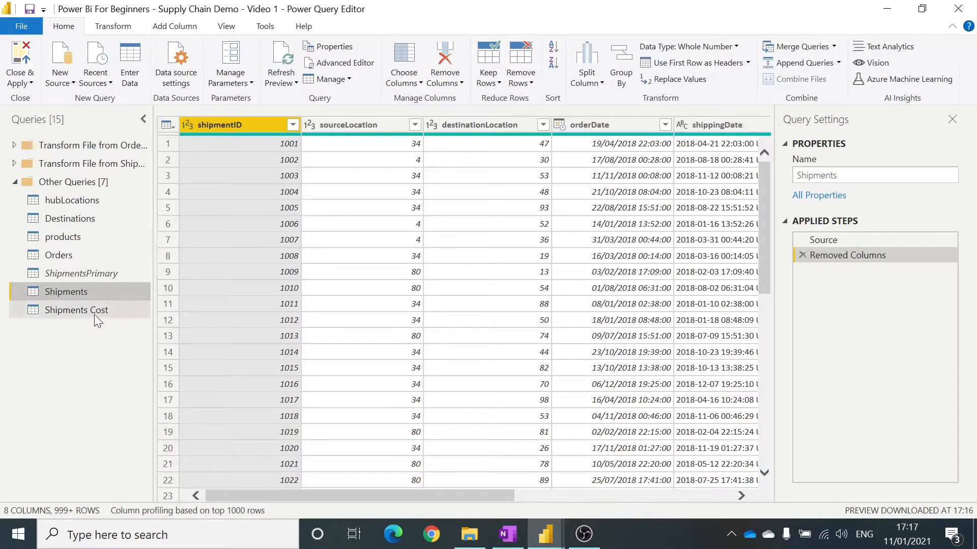
{"action": "left_click", "coordinate": [93, 314]}
{"action": "left_click_drag", "start_coordinate": [338, 492], "coordinate": [573, 500]}
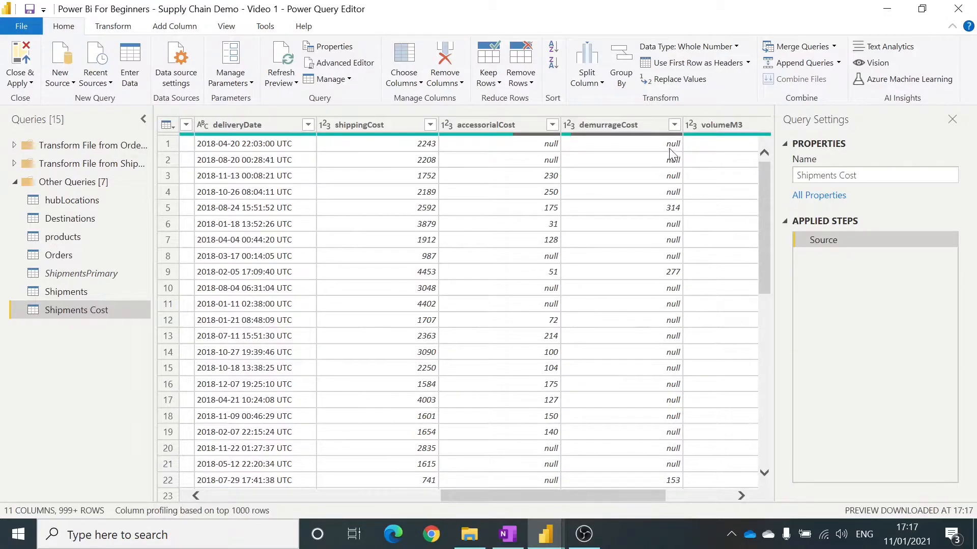
{"action": "left_click", "coordinate": [642, 127]}
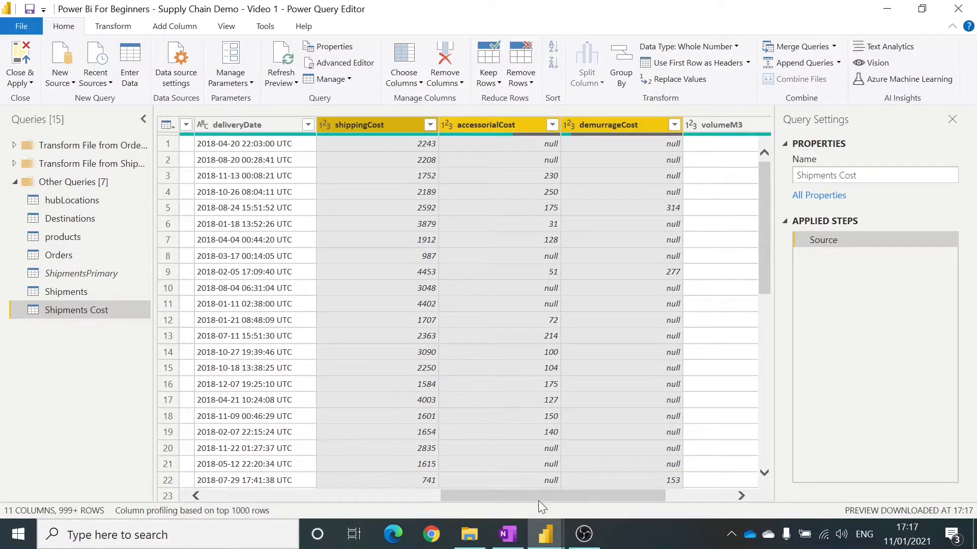
{"action": "left_click_drag", "start_coordinate": [538, 502], "coordinate": [279, 496]}
{"action": "left_click", "coordinate": [268, 125]}
{"action": "right_click", "coordinate": [268, 126]}
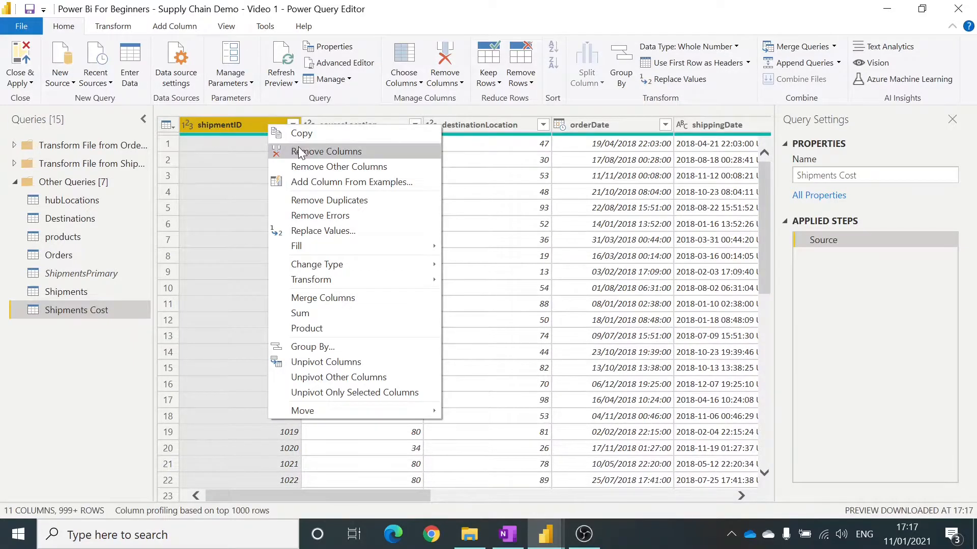
{"action": "left_click", "coordinate": [320, 167]}
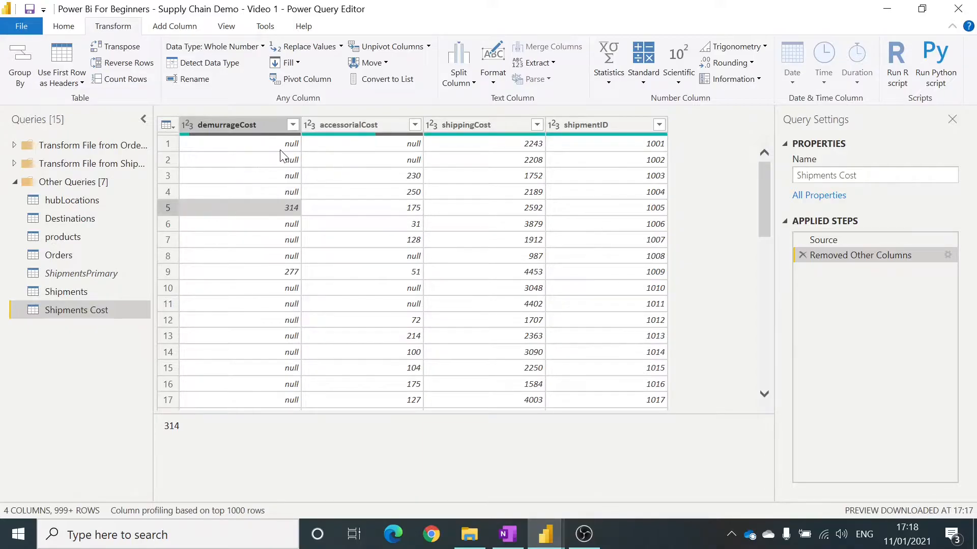
Unpivot the shippingCost, accessorialCost and demurrageCost columns in the Shipments Cost query
{"action": "left_click", "coordinate": [489, 125]}
{"action": "left_click", "coordinate": [256, 125], "text": "shift"}
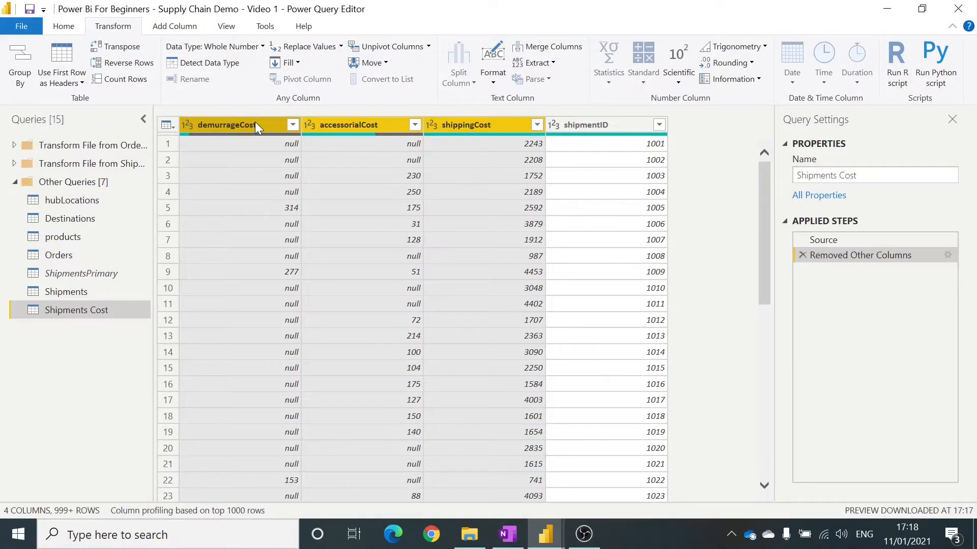
{"action": "left_click_drag", "start_coordinate": [255, 121], "coordinate": [317, 66]}
{"action": "left_click_drag", "start_coordinate": [375, 83], "coordinate": [391, 50]}
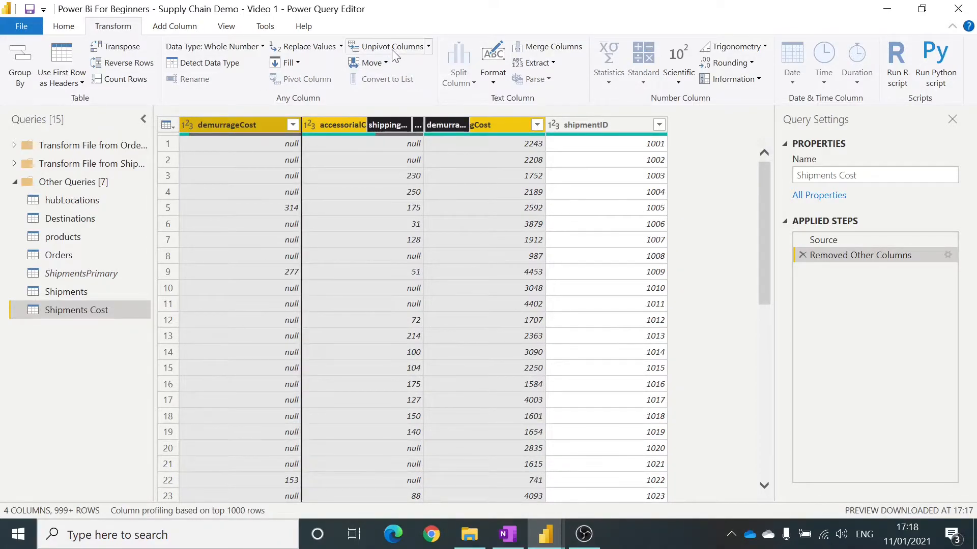
{"action": "left_click", "coordinate": [392, 50]}
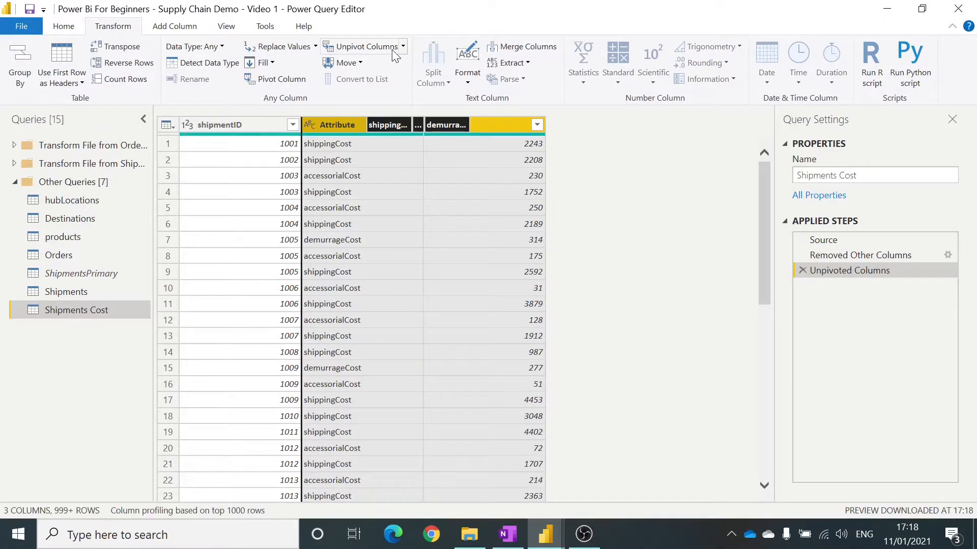
Examine how the unpivoted rows pair each shipmentID with its cost attributes, comparing the entries for shipment 1003
{"action": "left_click", "coordinate": [281, 144]}
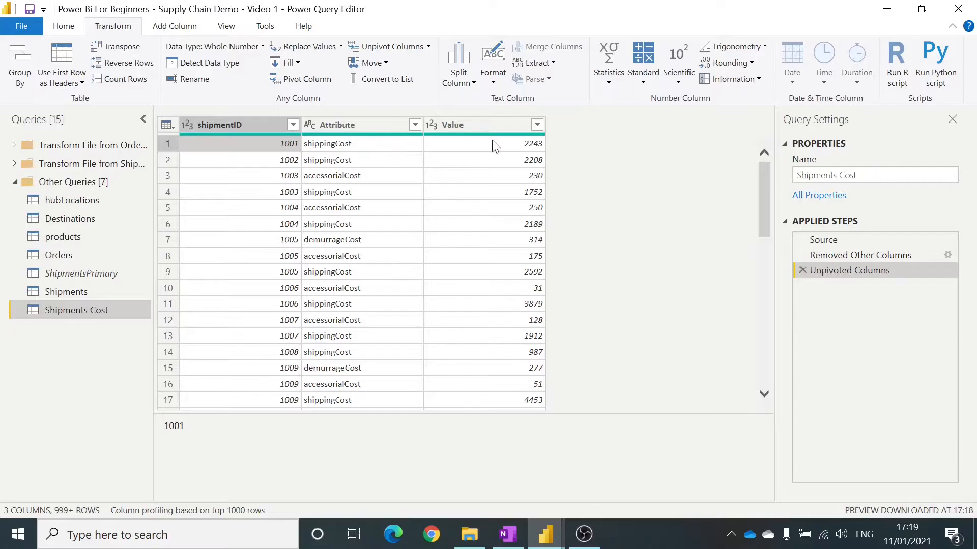
{"action": "left_click", "coordinate": [369, 151]}
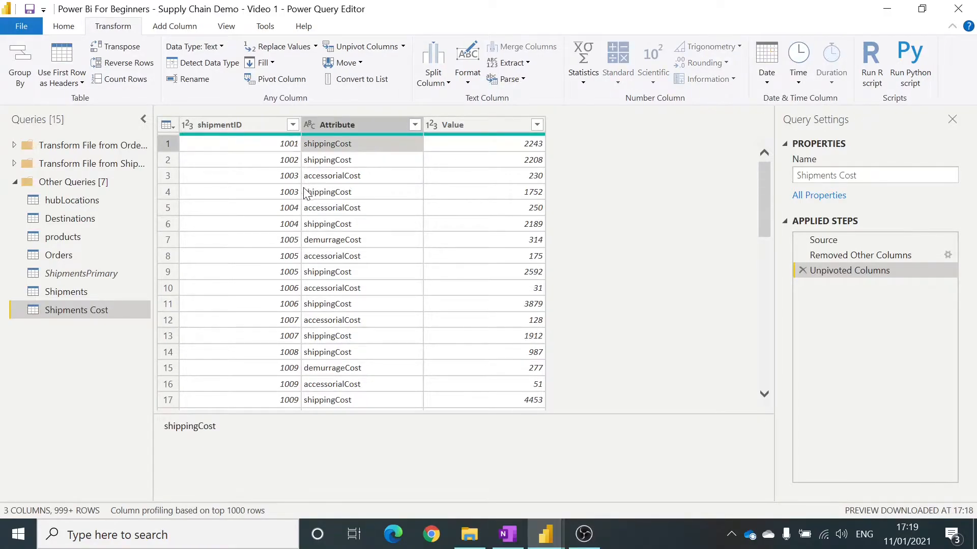
{"action": "left_click", "coordinate": [288, 177]}
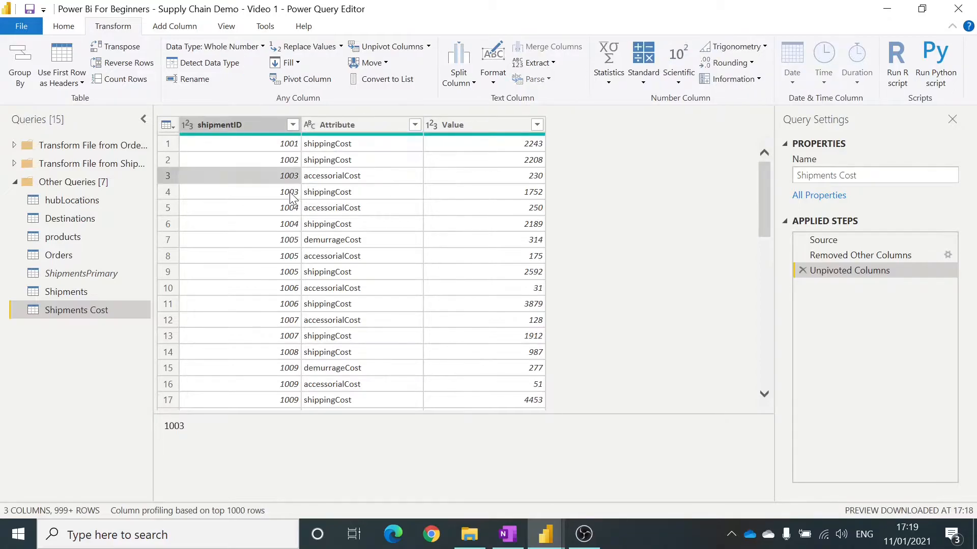
{"action": "left_click", "coordinate": [289, 192]}
{"action": "left_click", "coordinate": [291, 180]}
{"action": "left_click", "coordinate": [381, 177]}
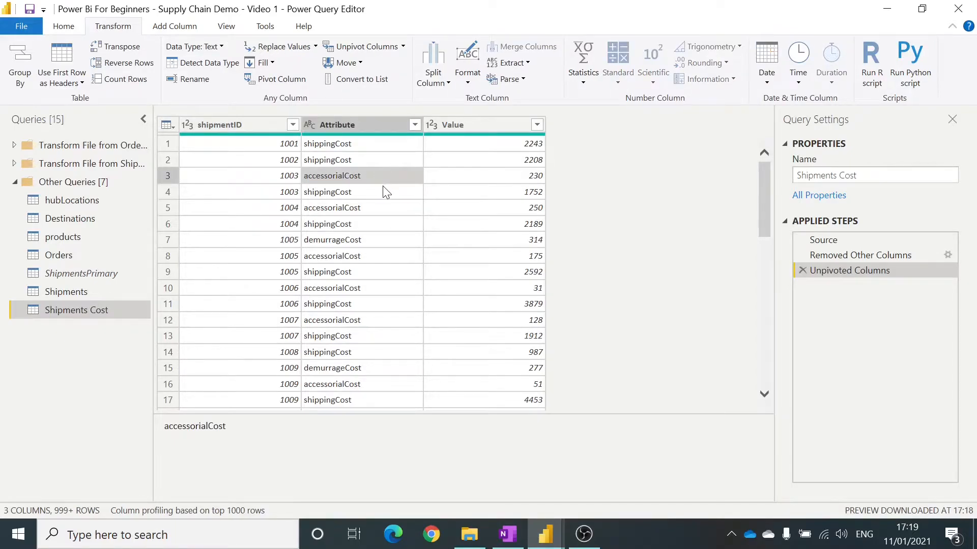
{"action": "left_click", "coordinate": [385, 194]}
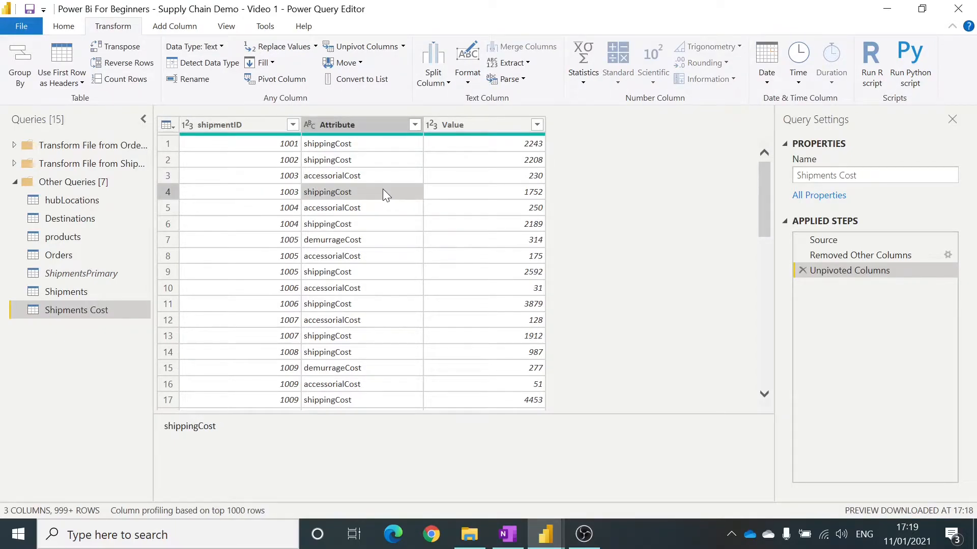
Rename the Attribute column to Cost Type and the Value column to Cost
{"action": "right_click", "coordinate": [375, 146]}
{"action": "double_click", "coordinate": [357, 124]}
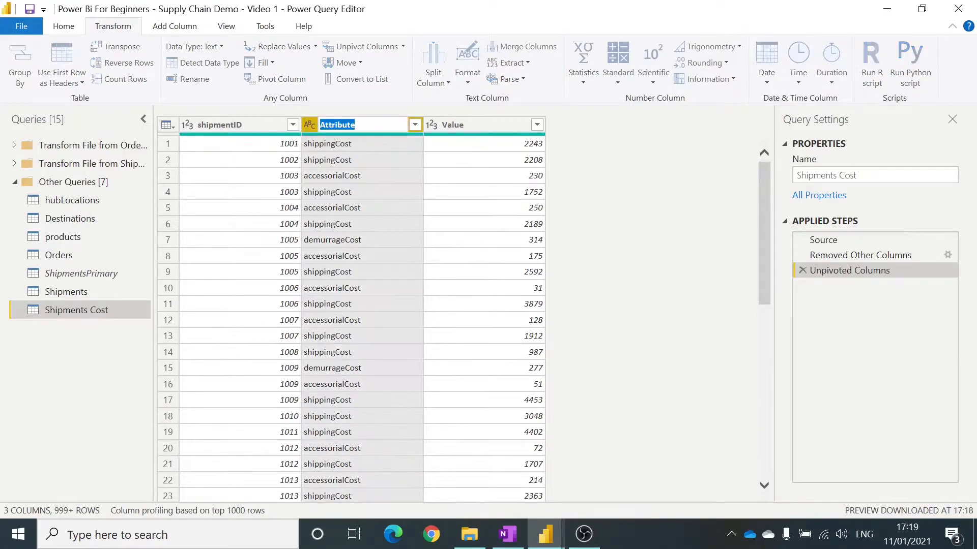
{"action": "type", "text": "Cost Type"}
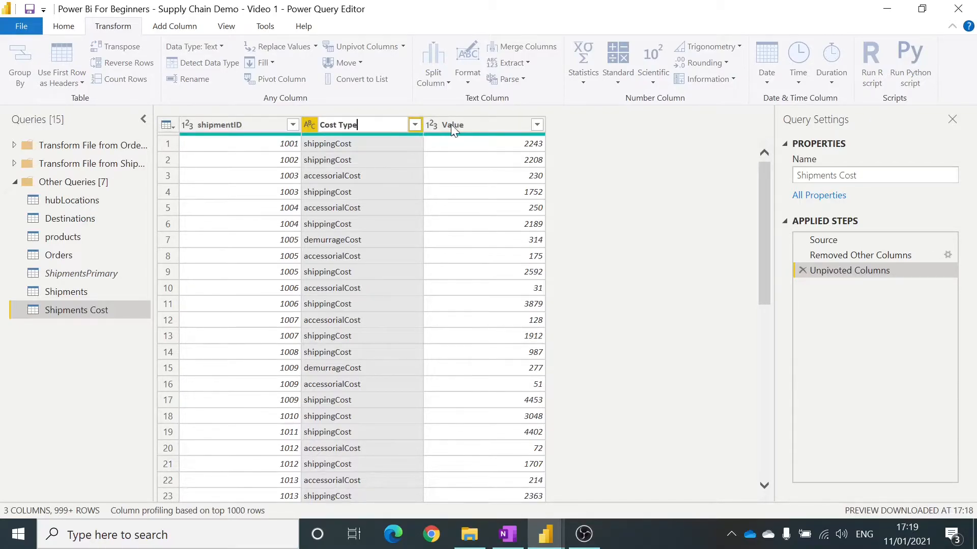
{"action": "key", "text": "Return"}
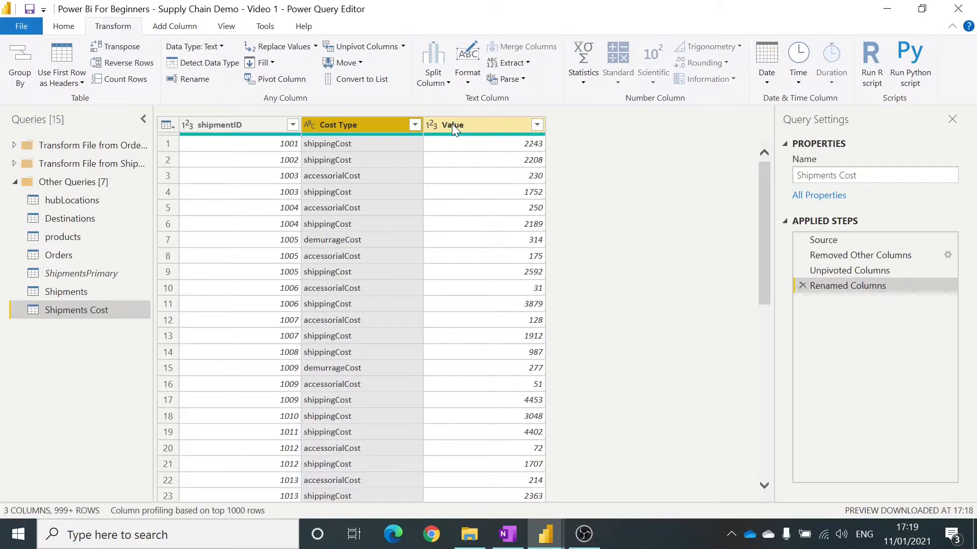
{"action": "double_click", "coordinate": [452, 123]}
{"action": "type", "text": "Cos"}
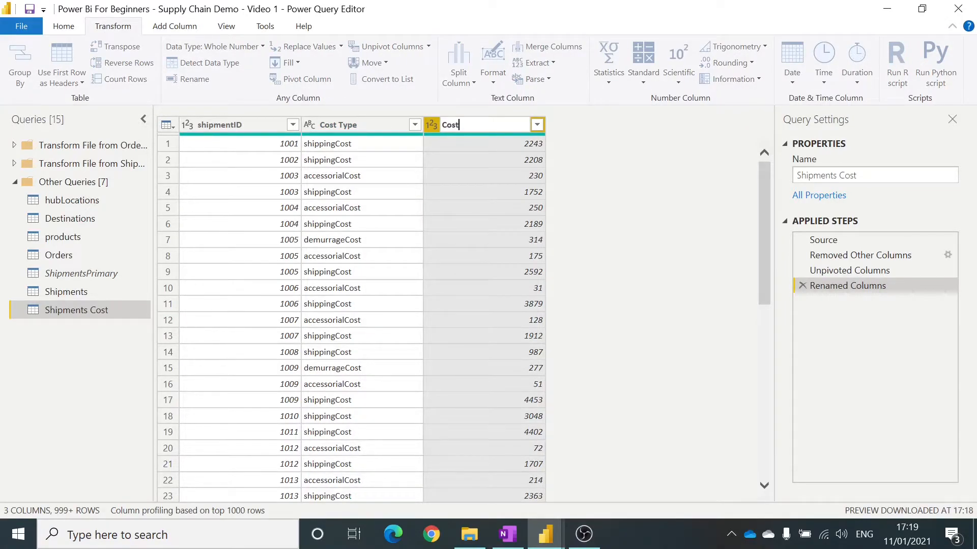
{"action": "type", "text": "t"}
{"action": "key", "text": "Return"}
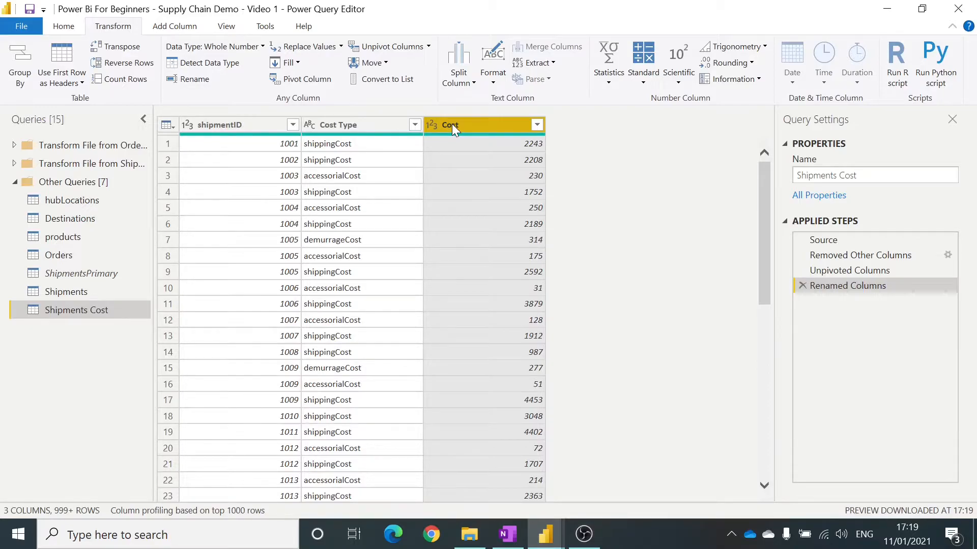
Change the Cost column's type using locale to Fixed decimal number with English (United Kingdom)
{"action": "left_click", "coordinate": [431, 125]}
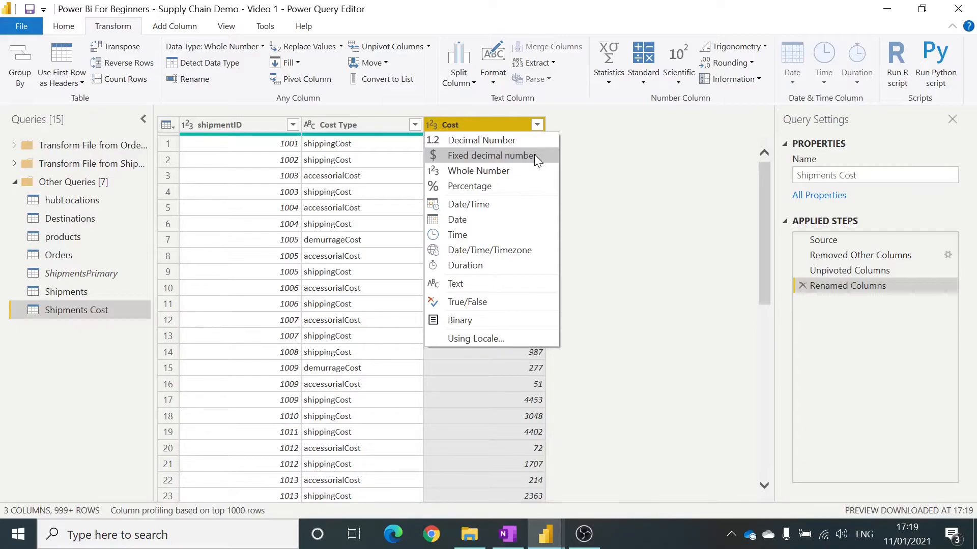
{"action": "left_click", "coordinate": [520, 337]}
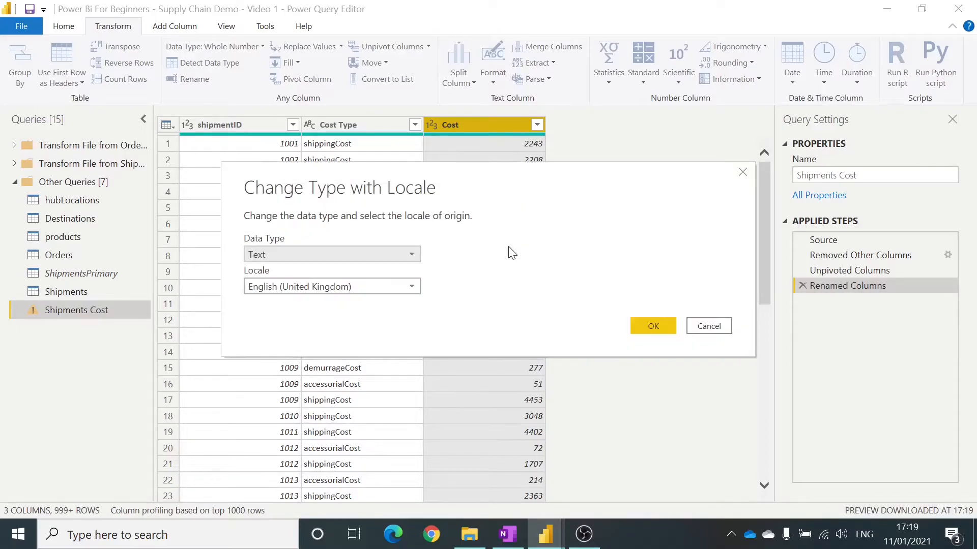
{"action": "left_click", "coordinate": [363, 255]}
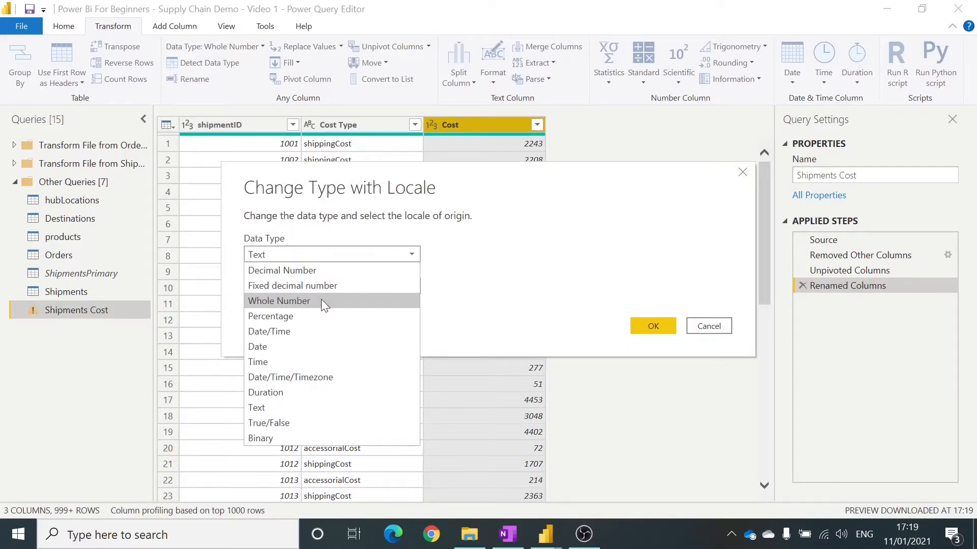
{"action": "left_click", "coordinate": [318, 286]}
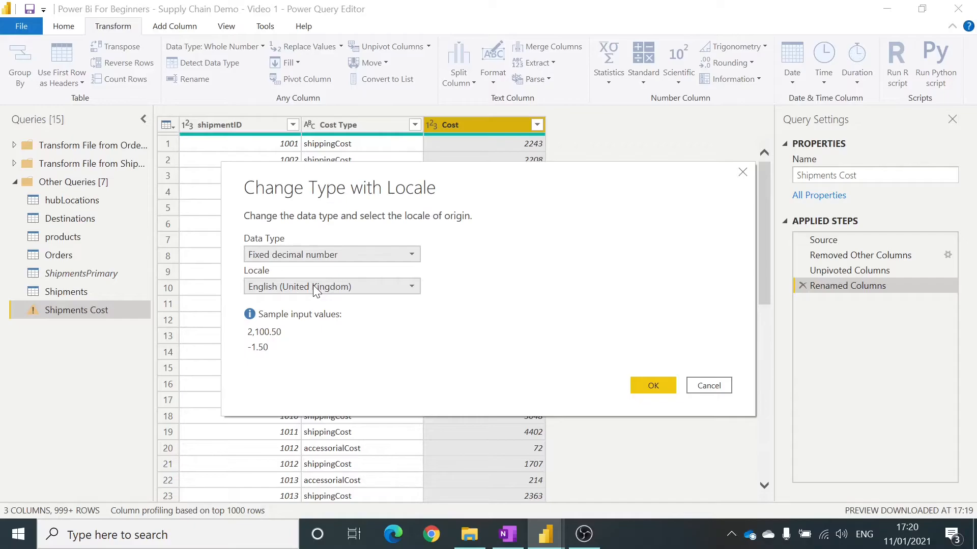
{"action": "left_click", "coordinate": [654, 386]}
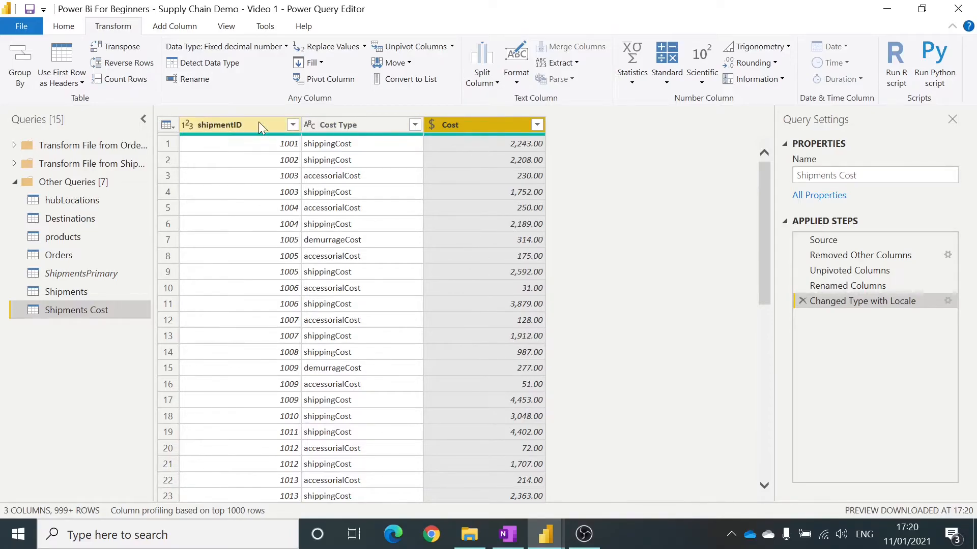
Set the data type of the volumeM3 and weightKilos columns in the Shipments query to Whole Number
{"action": "left_click", "coordinate": [76, 290]}
{"action": "left_click_drag", "start_coordinate": [401, 496], "coordinate": [625, 508]}
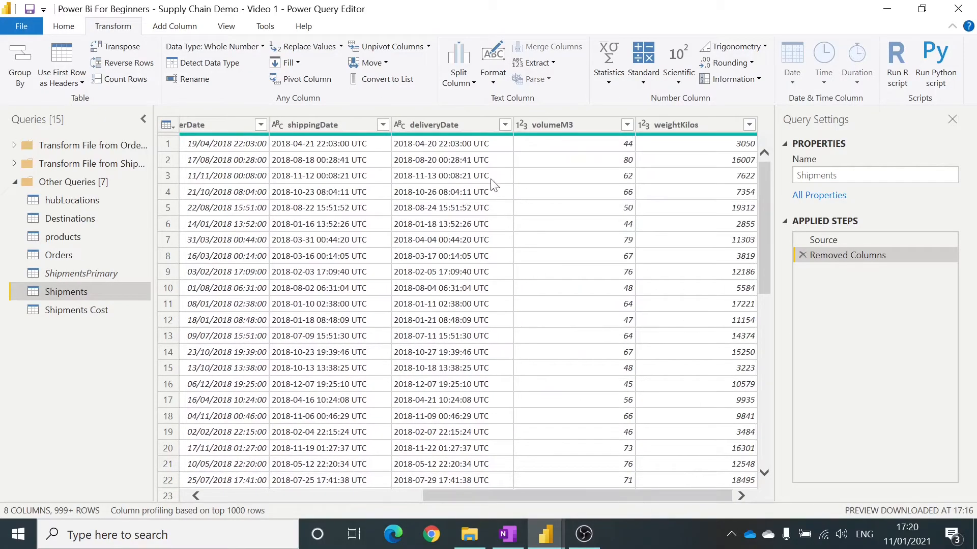
{"action": "left_click", "coordinate": [524, 124]}
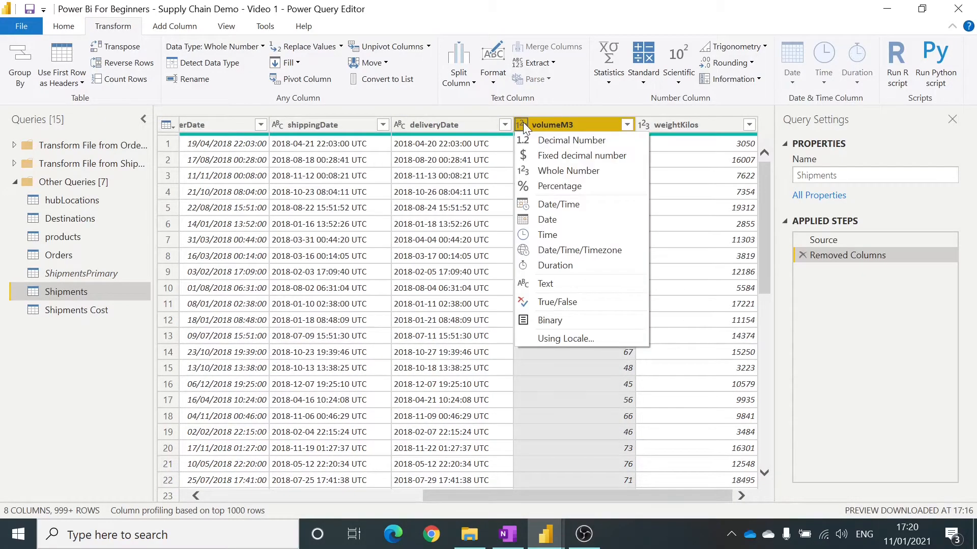
{"action": "left_click", "coordinate": [536, 172]}
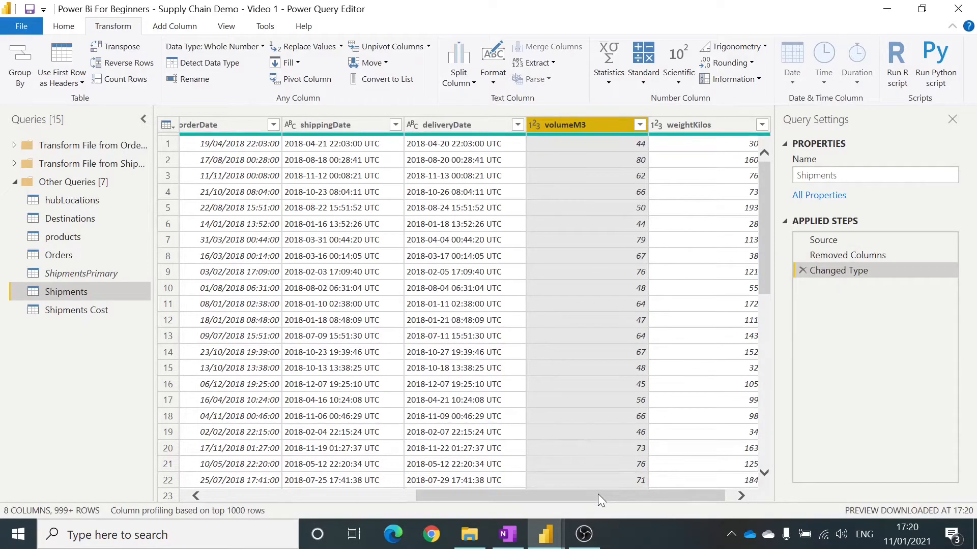
{"action": "left_click_drag", "start_coordinate": [597, 494], "coordinate": [604, 494]}
{"action": "left_click", "coordinate": [639, 127]}
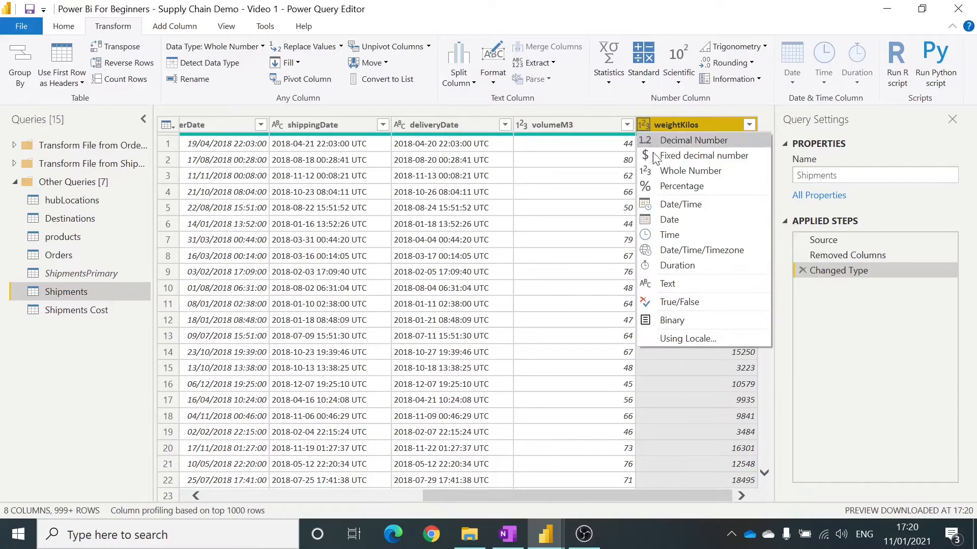
{"action": "left_click", "coordinate": [661, 171]}
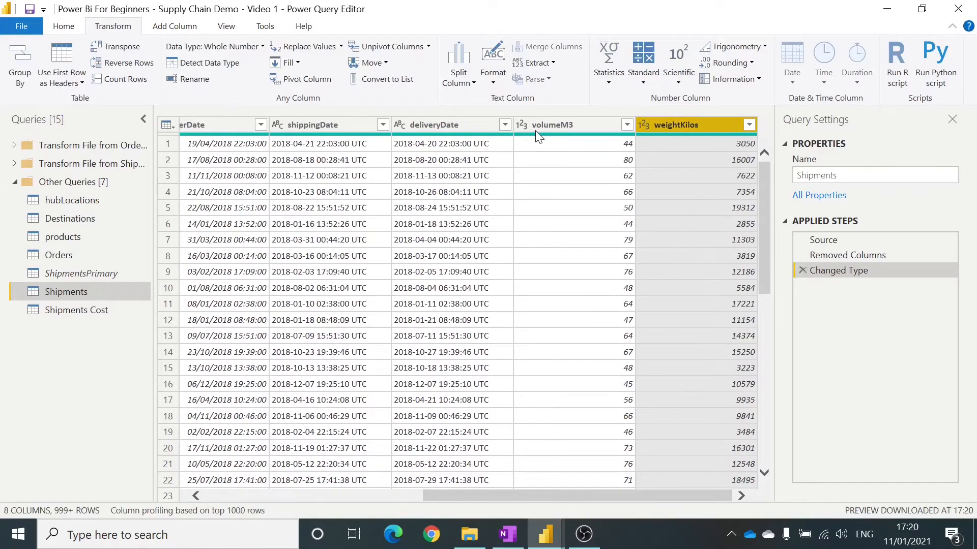
Apply the query changes and close the Power Query Editor to return to the report
{"action": "left_click_drag", "start_coordinate": [533, 496], "coordinate": [346, 494]}
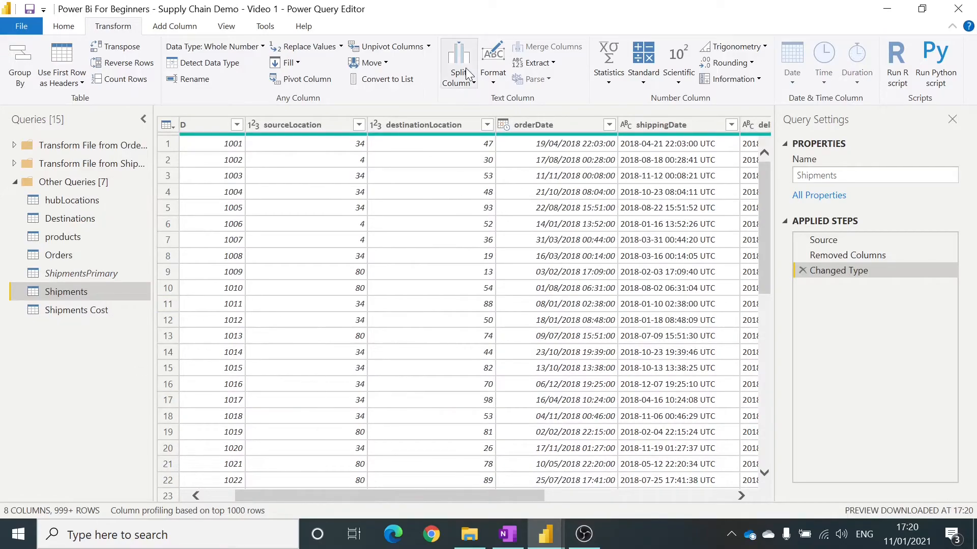
{"action": "left_click", "coordinate": [64, 26]}
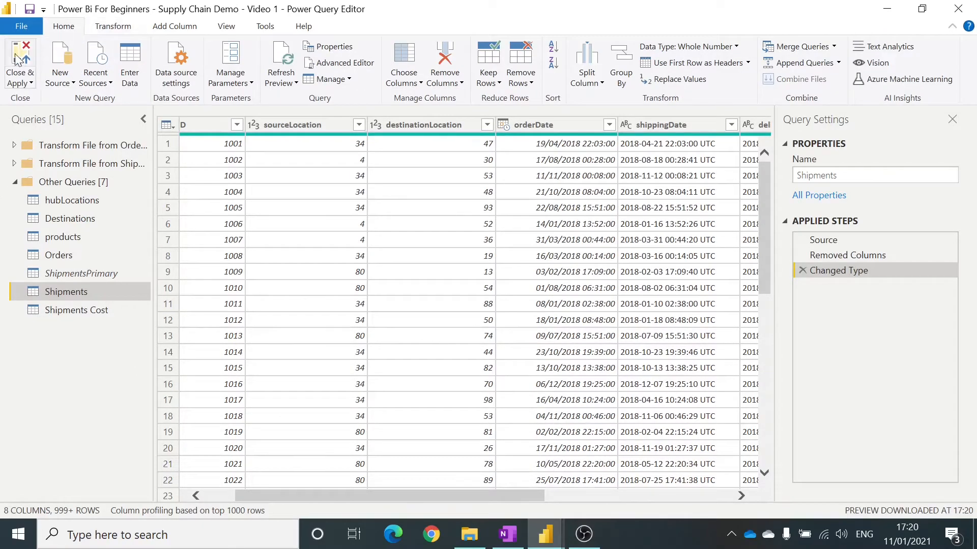
{"action": "left_click", "coordinate": [24, 53]}
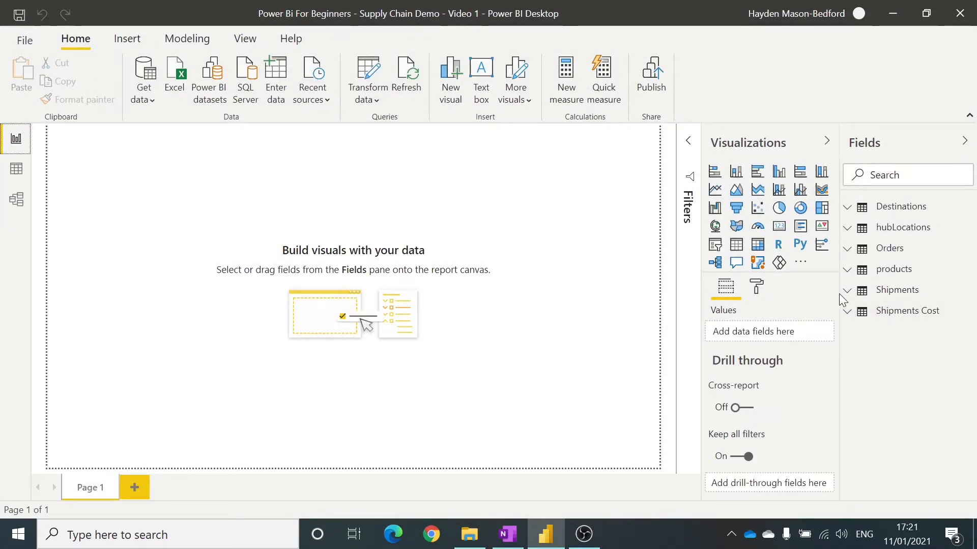
Examine the relationships between Shipments, Orders and Shipments Cost in the model diagram, dismissing the upgrade notice and collapsing the object properties
{"action": "left_click", "coordinate": [28, 199]}
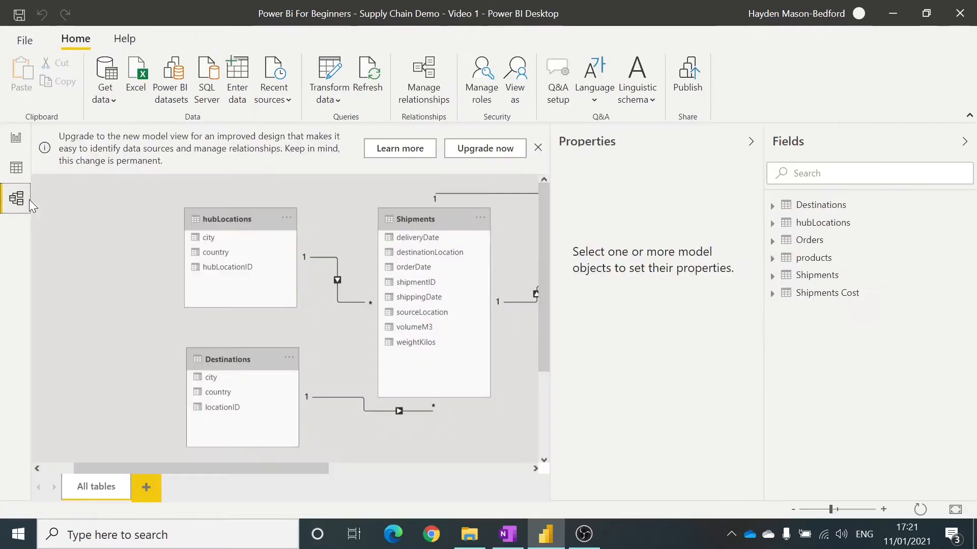
{"action": "left_click", "coordinate": [537, 148]}
{"action": "left_click", "coordinate": [745, 148]}
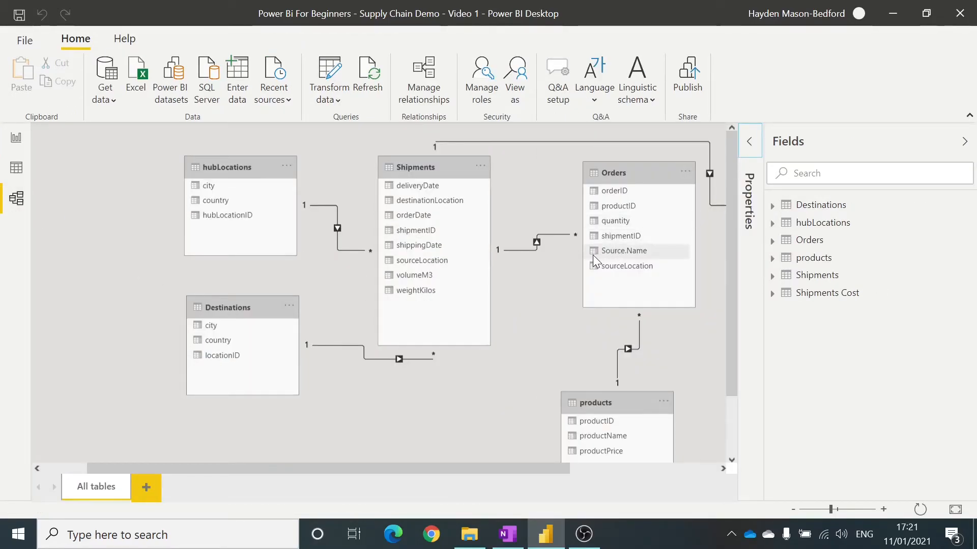
{"action": "scroll", "coordinate": [594, 255], "scroll_direction": "down", "scroll_amount": 1}
{"action": "left_click_drag", "start_coordinate": [580, 468], "coordinate": [621, 468]}
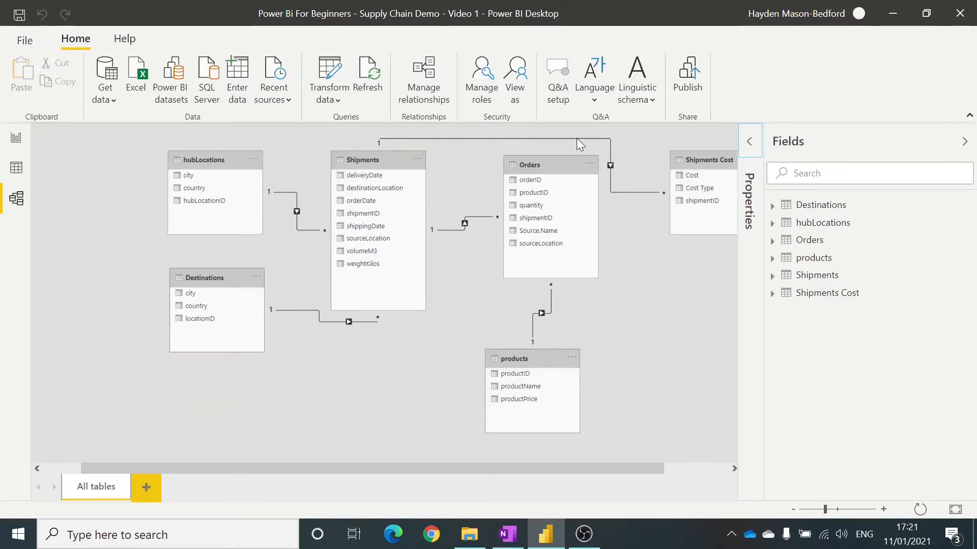
Add a pie chart to the report page showing Cost by Cost Type from Shipments Cost, and enlarge it to fill most of the page
{"action": "left_click", "coordinate": [17, 138]}
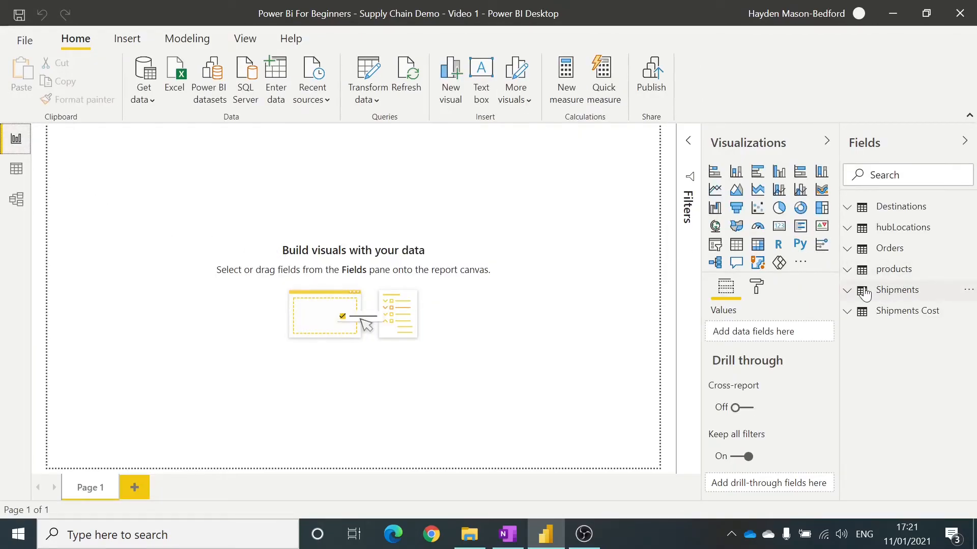
{"action": "left_click", "coordinate": [849, 311]}
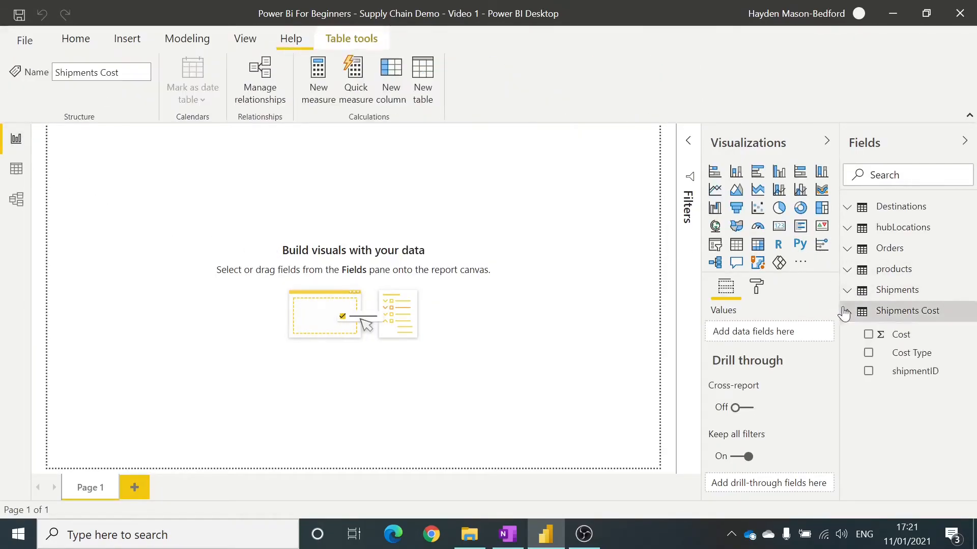
{"action": "left_click", "coordinate": [779, 207]}
{"action": "left_click", "coordinate": [869, 353]}
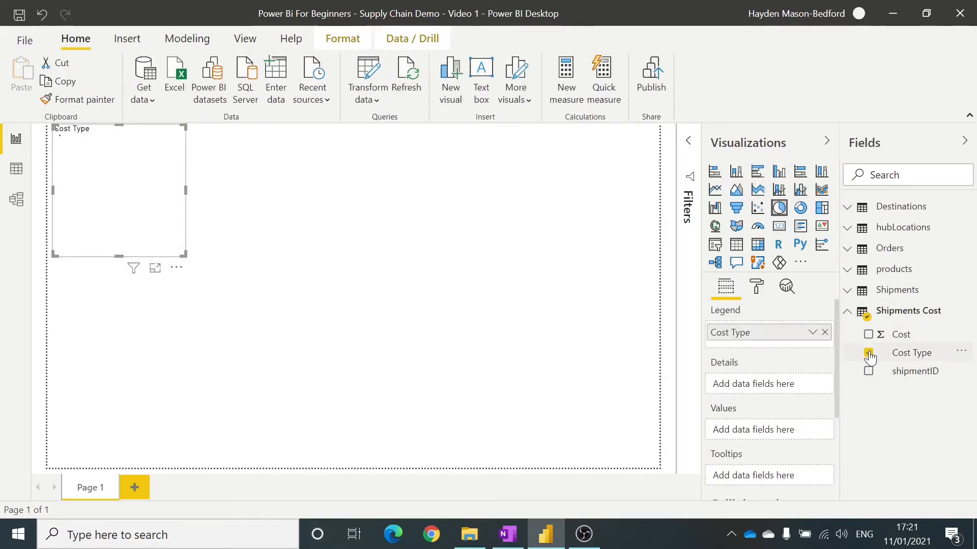
{"action": "left_click", "coordinate": [869, 337]}
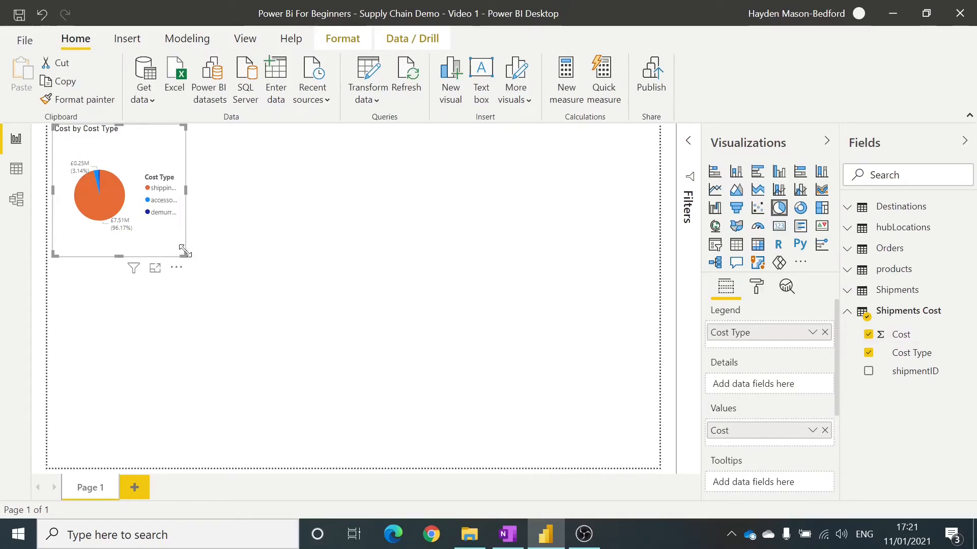
{"action": "left_click_drag", "start_coordinate": [219, 280], "coordinate": [463, 398]}
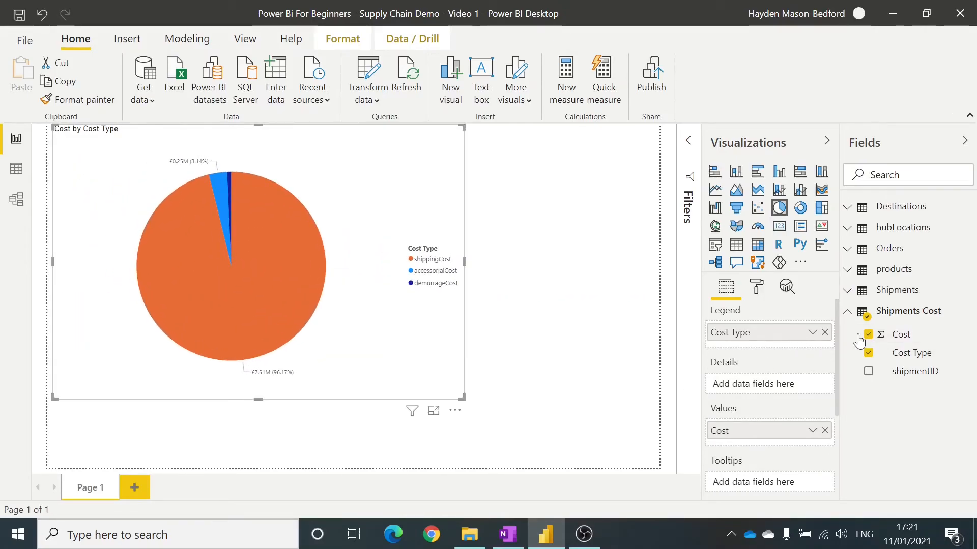